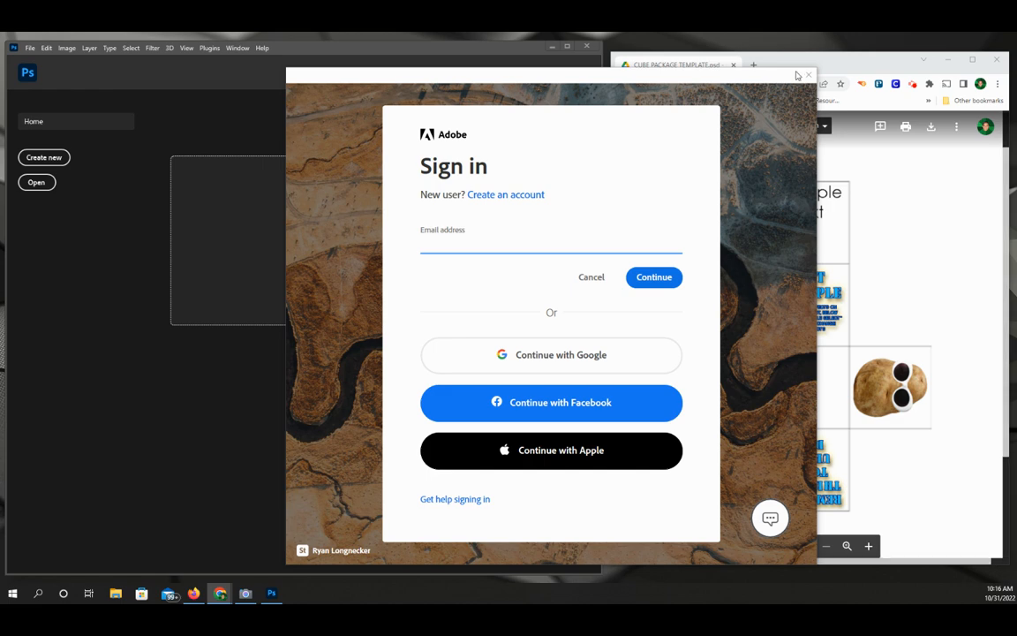
Bring the cube package template preview in the browser fully into view and examine its layout
left_click_drag(836, 65, 795, 63)
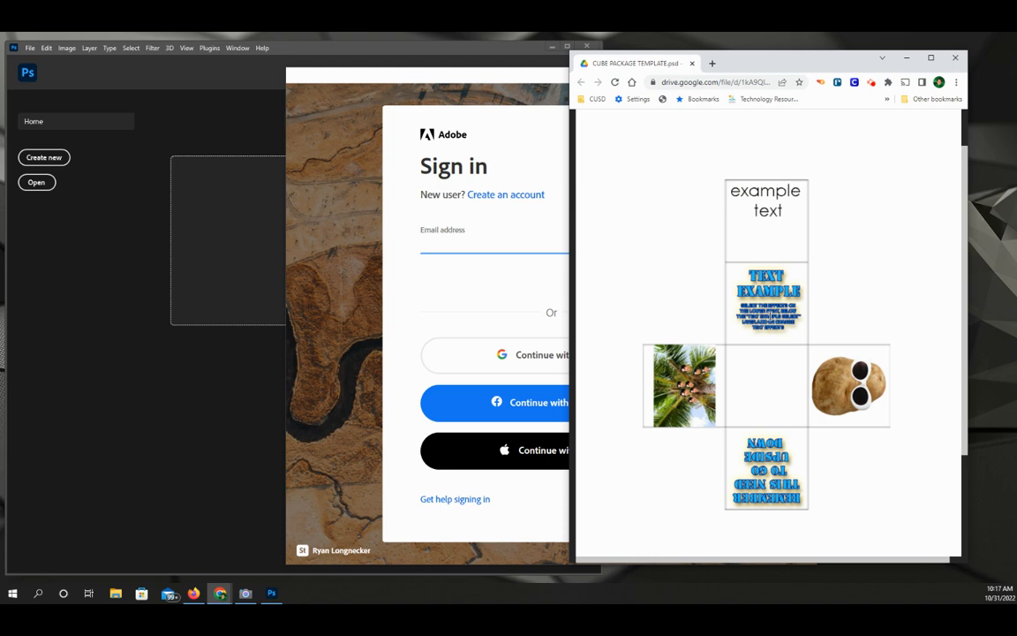
mouse_move(809, 372)
mouse_move(684, 411)
mouse_move(581, 352)
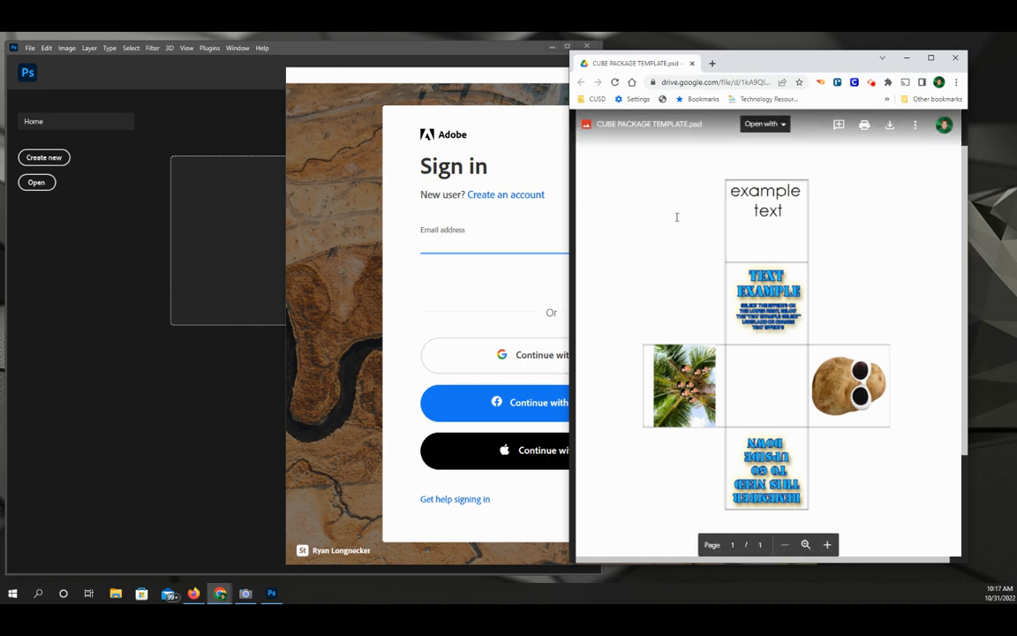
Sign in to Adobe with a Google account, choosing the Enterprise ID company or school account
left_click(423, 79)
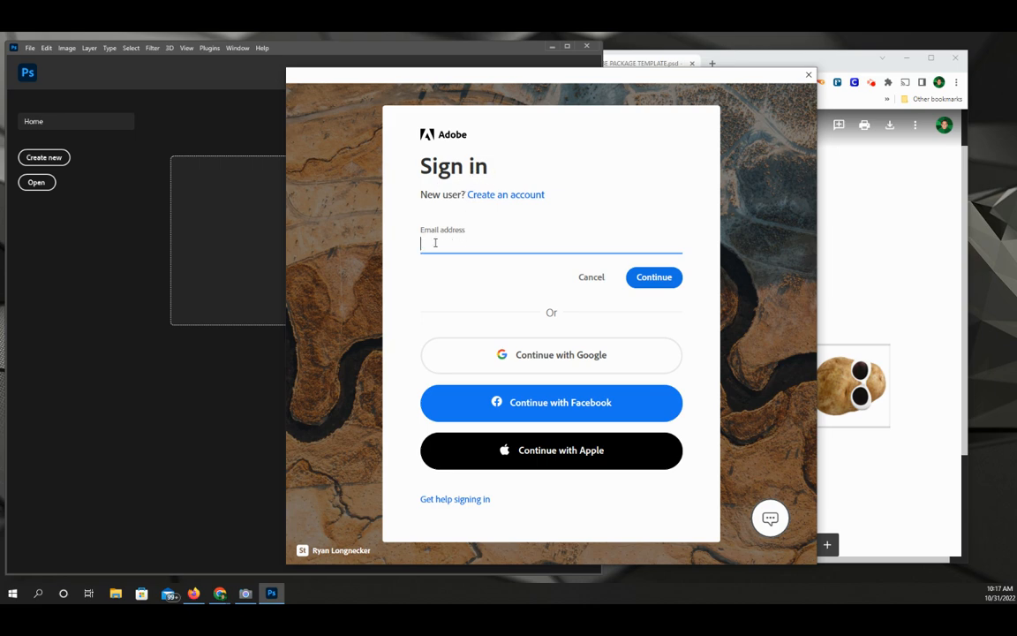
left_click(584, 356)
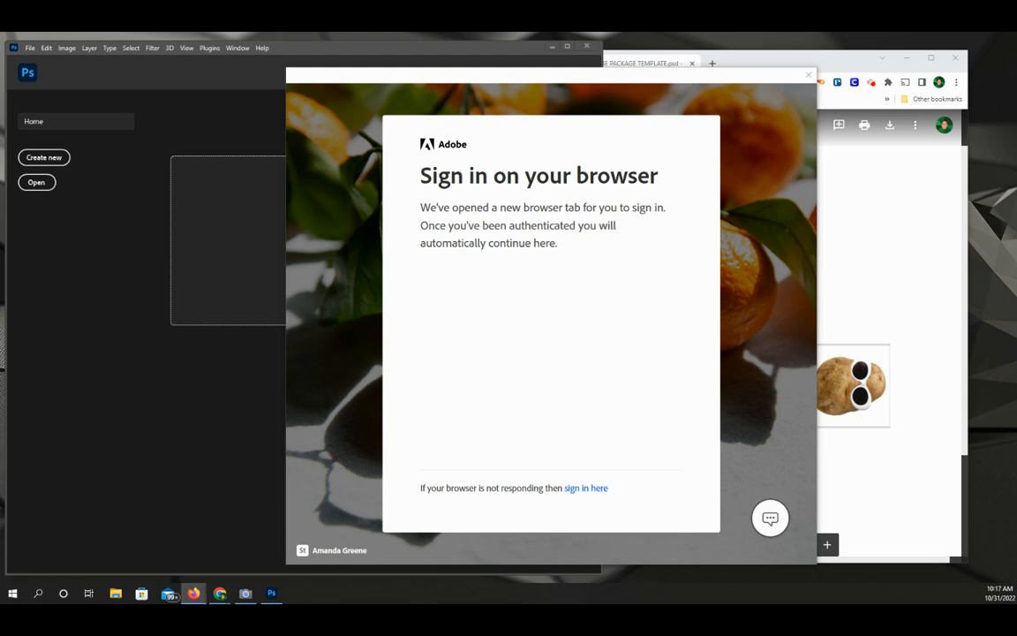
left_click_drag(935, 39, 548, 69)
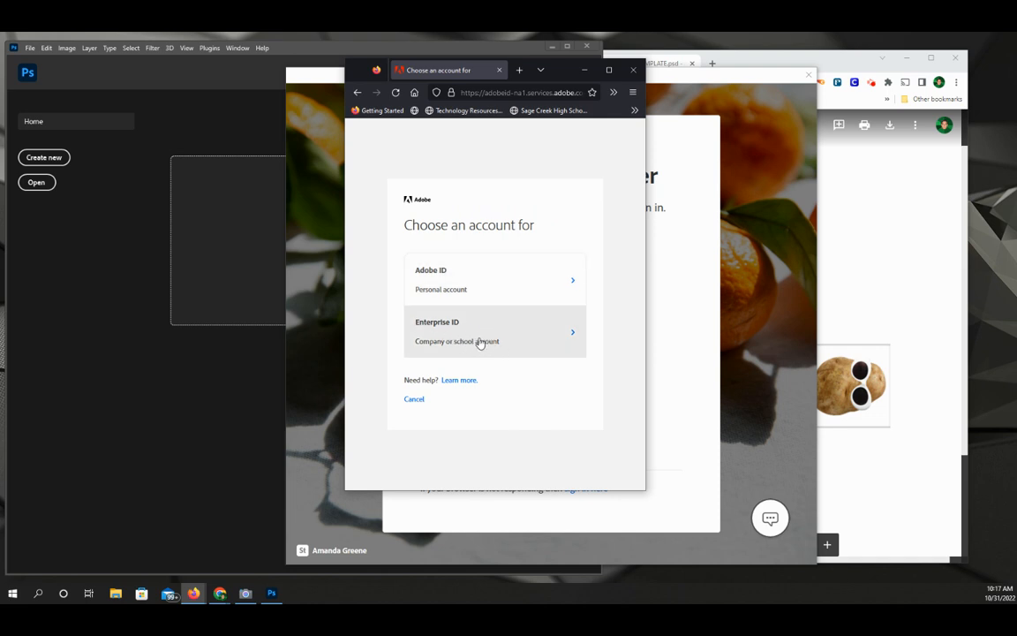
left_click(473, 340)
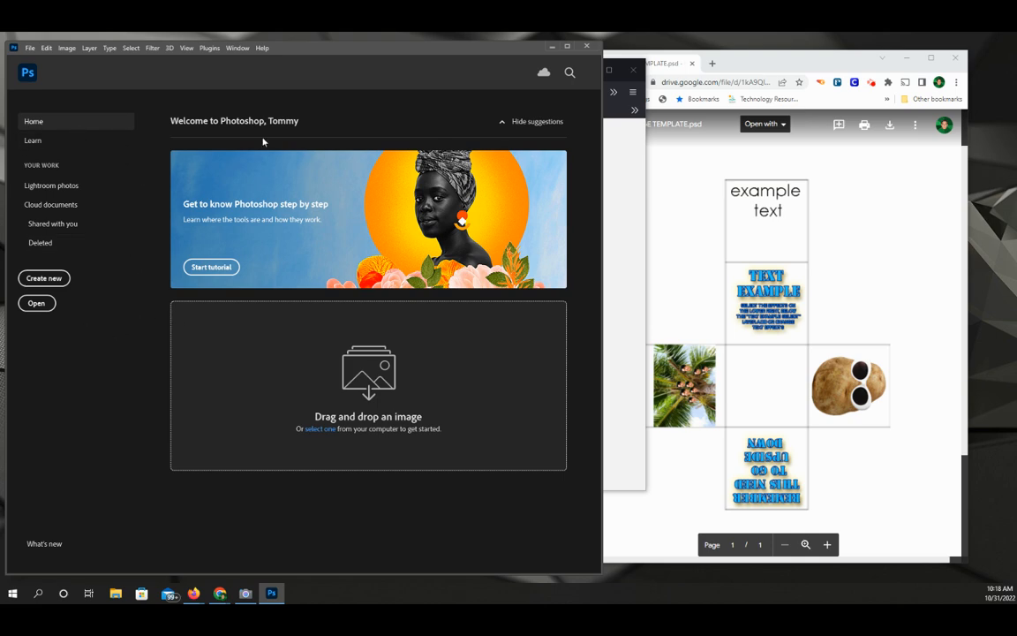
Open the beginner Photoshop tutorial, browse the Discover suggestions and tutorial categories, and close the tutorial with its blank document
left_click(504, 125)
left_click(205, 268)
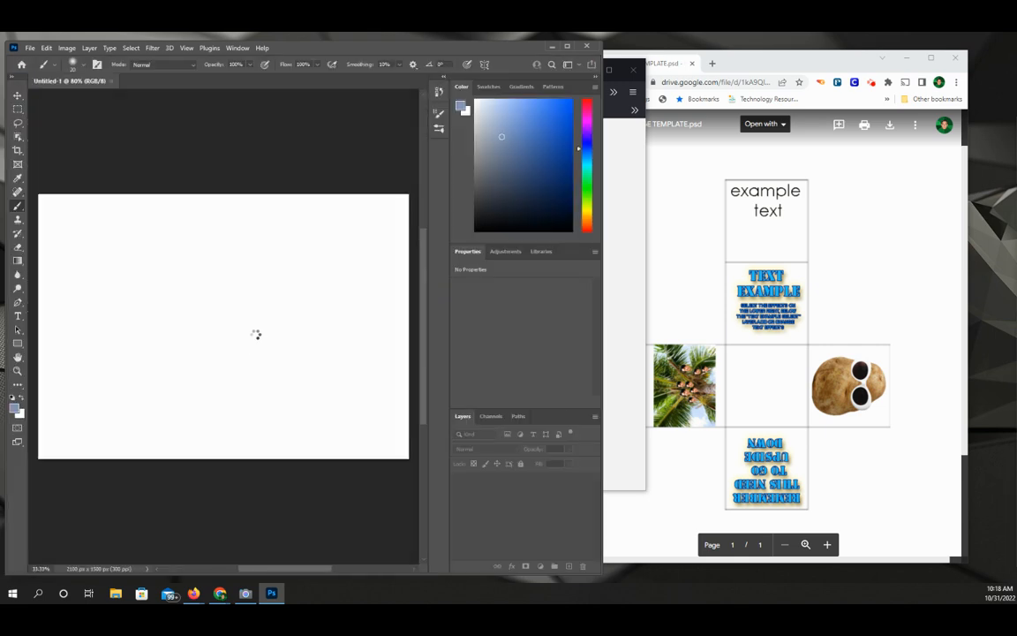
left_click_drag(581, 122, 330, 109)
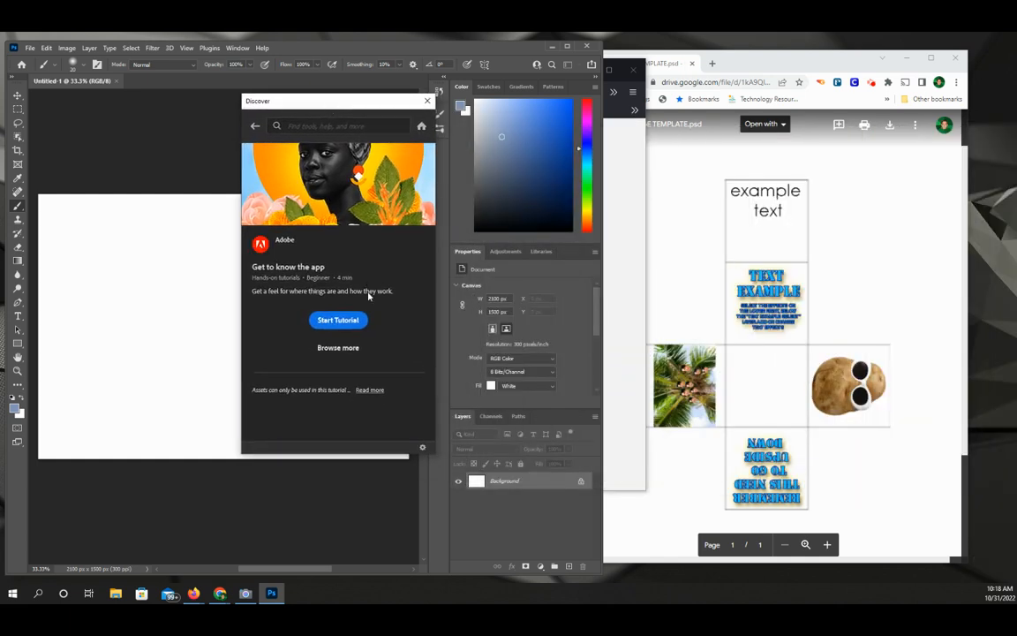
left_click(336, 347)
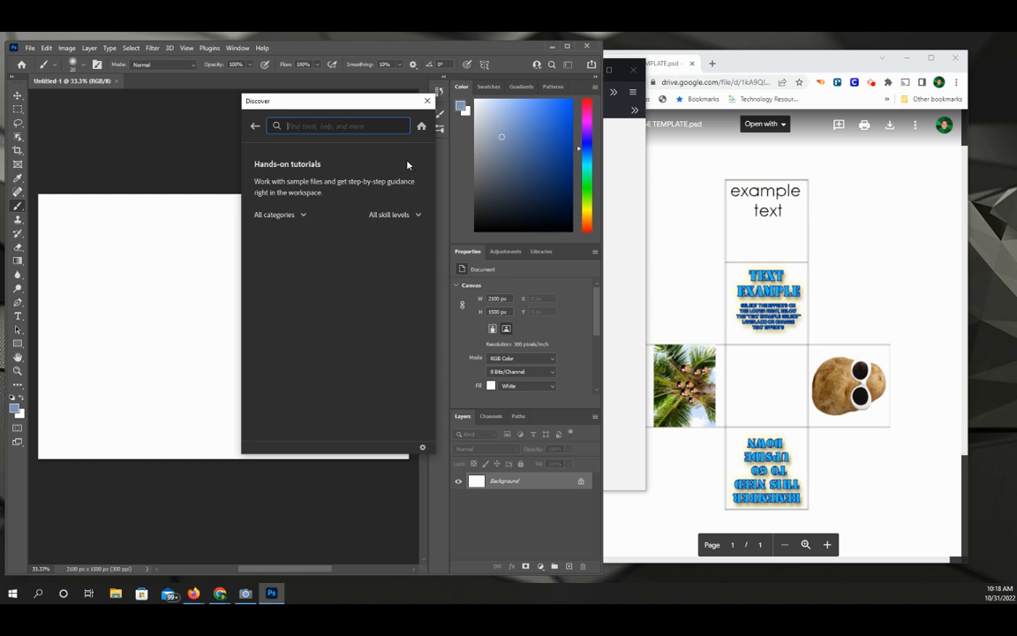
left_click(422, 125)
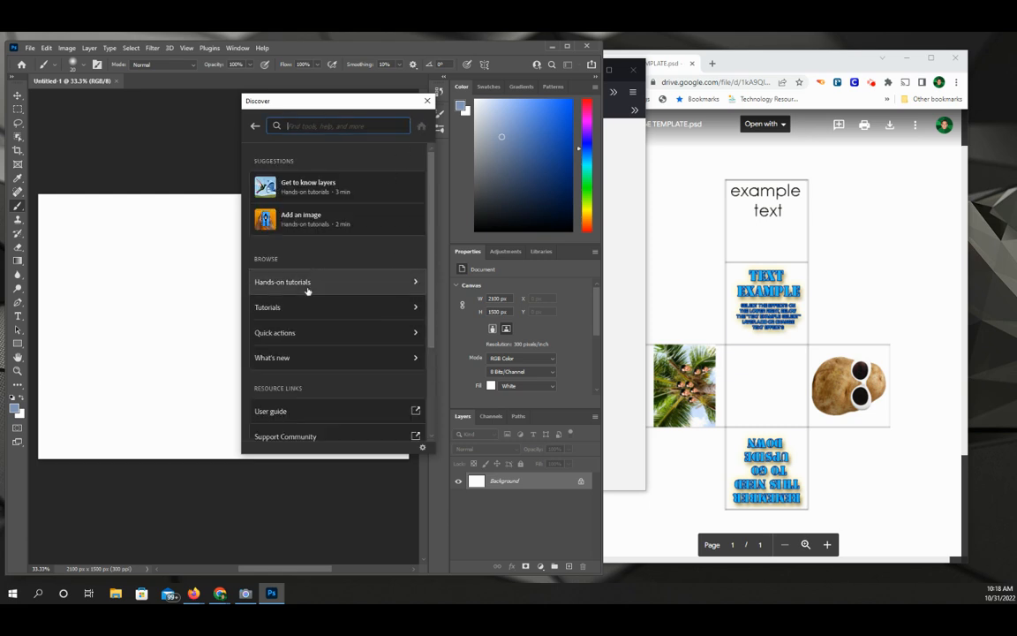
scroll(306, 290, "down", 3)
scroll(340, 410, "up", 4)
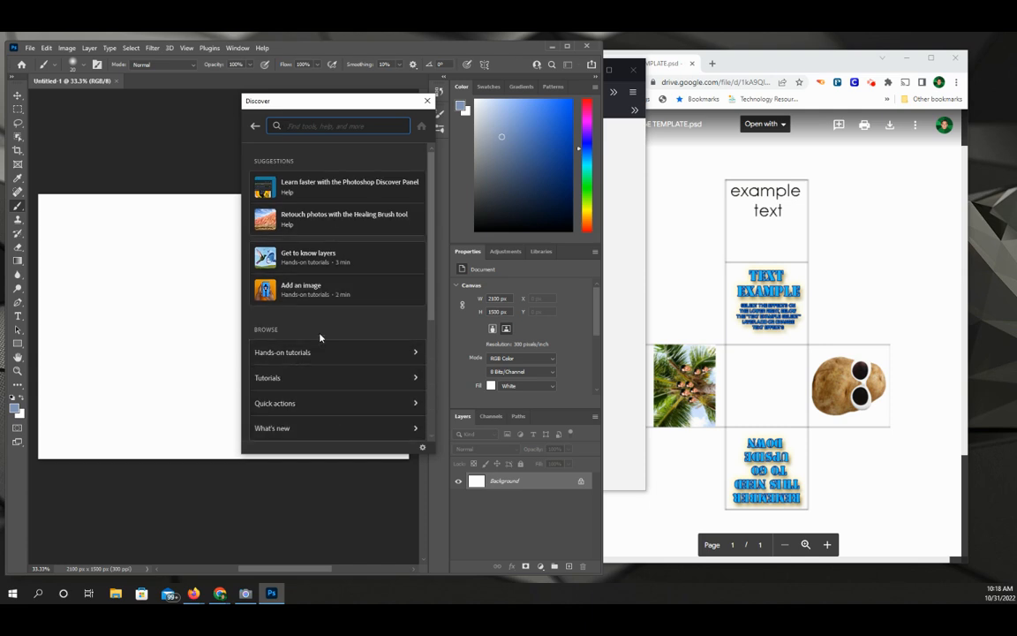
scroll(320, 336, "down", 3)
scroll(327, 346, "down", 1)
scroll(339, 379, "up", 3)
left_click(428, 101)
left_click(116, 82)
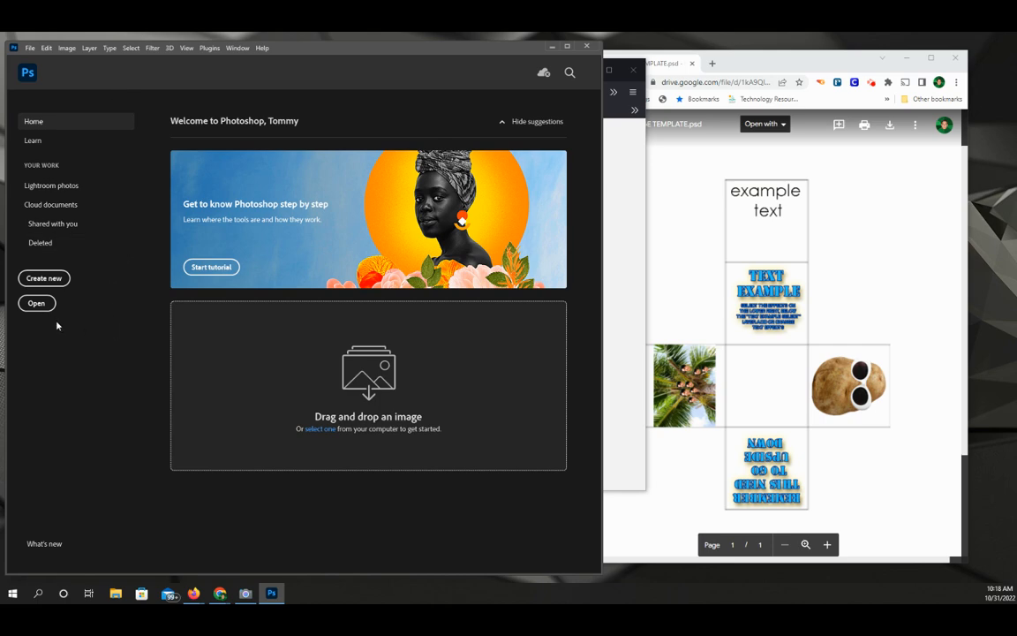
Open the CUBE PACKAGE TEMPLATE file from the Downloads folder
left_click(36, 303)
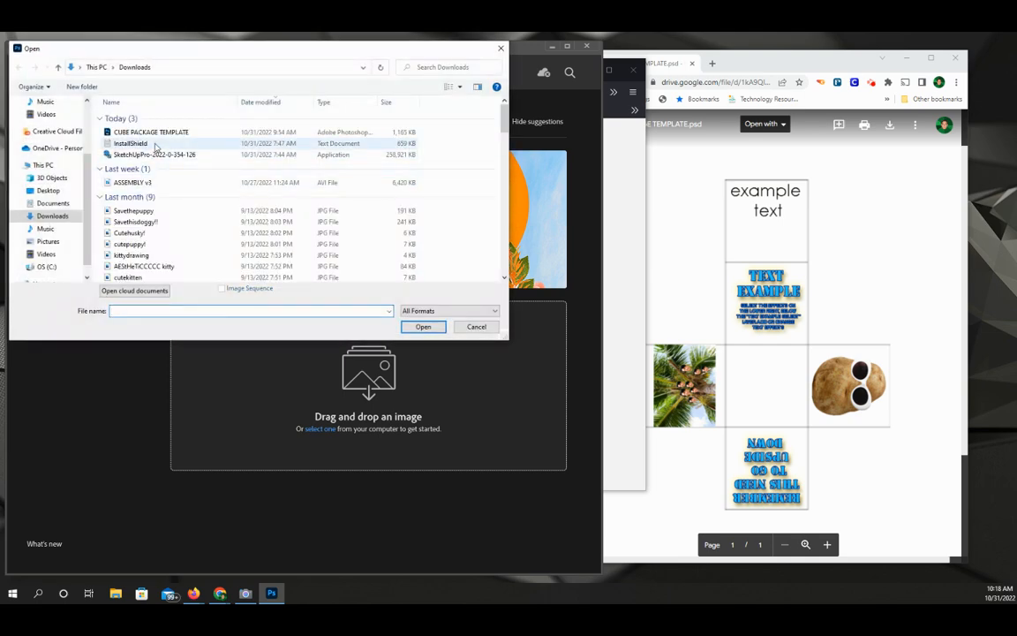
left_click(144, 132)
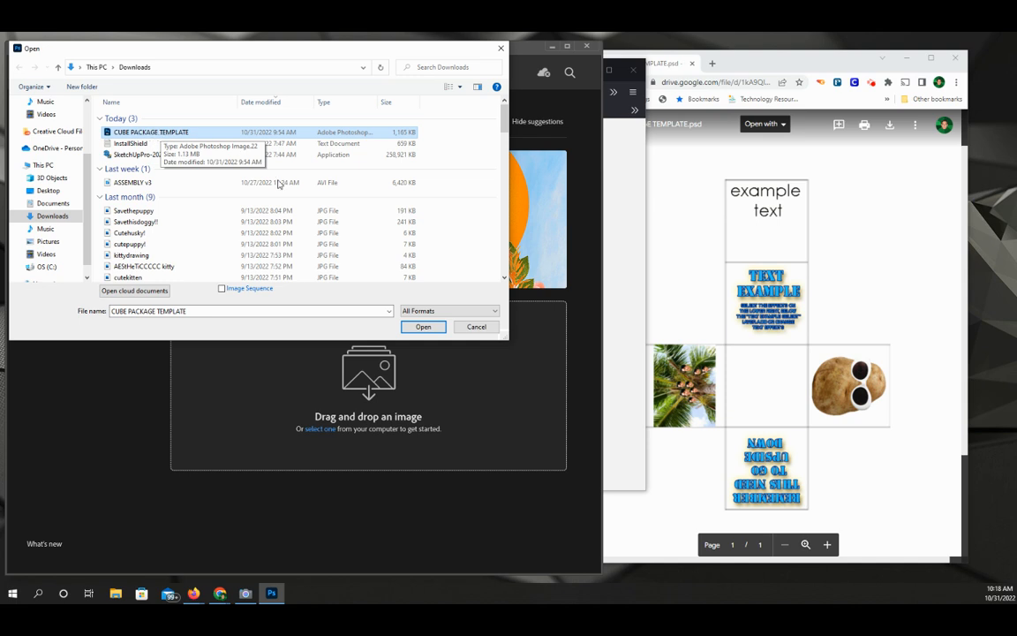
left_click(421, 326)
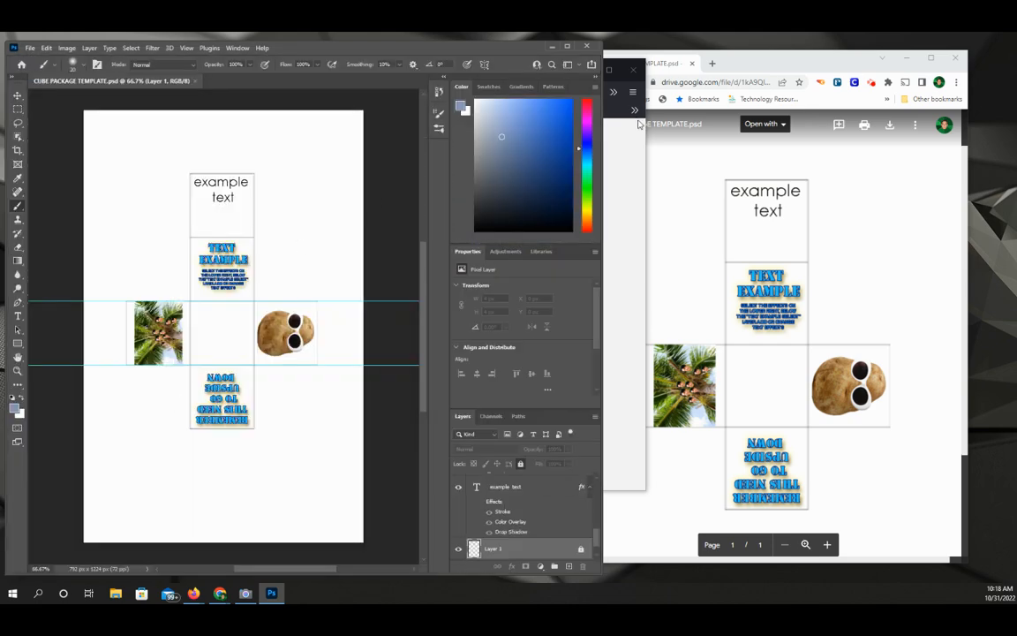
Clear the two browser windows from the desktop and move the Photoshop window to the other side of the desktop
left_click(633, 227)
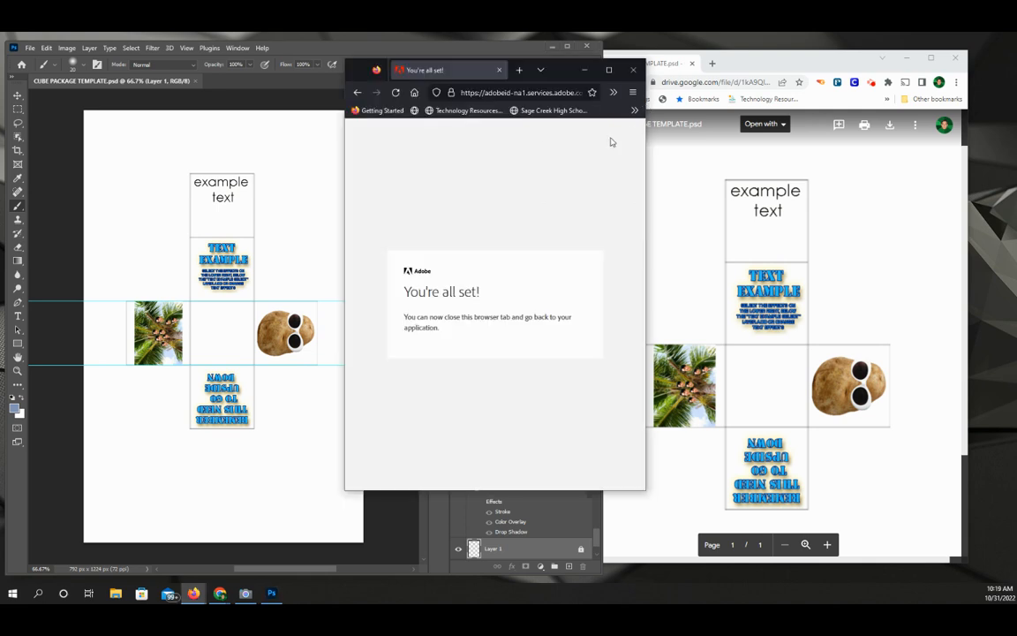
left_click(626, 76)
left_click(902, 59)
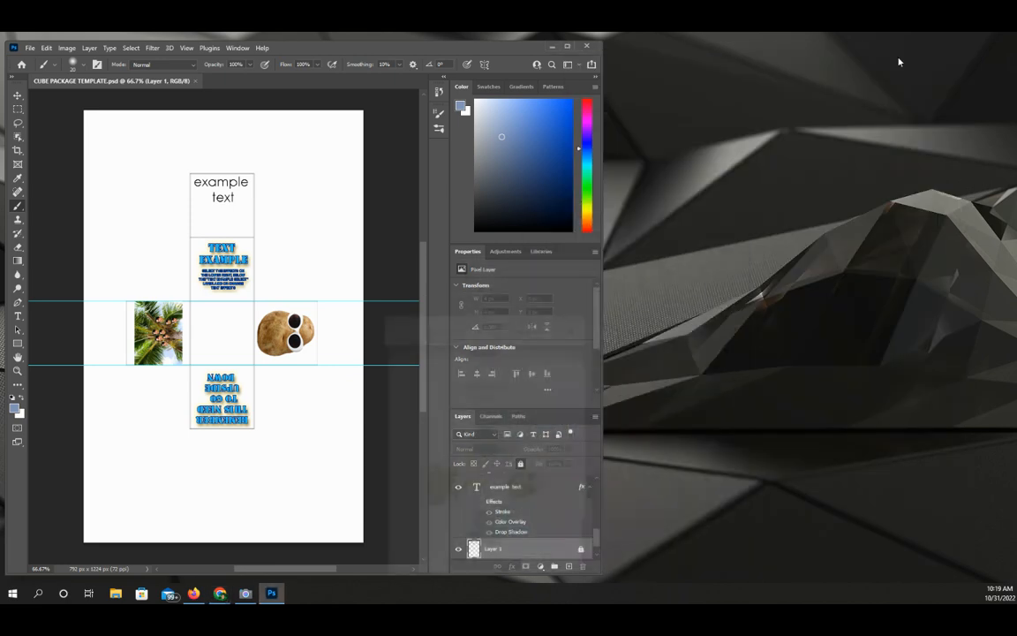
left_click_drag(481, 54, 835, 55)
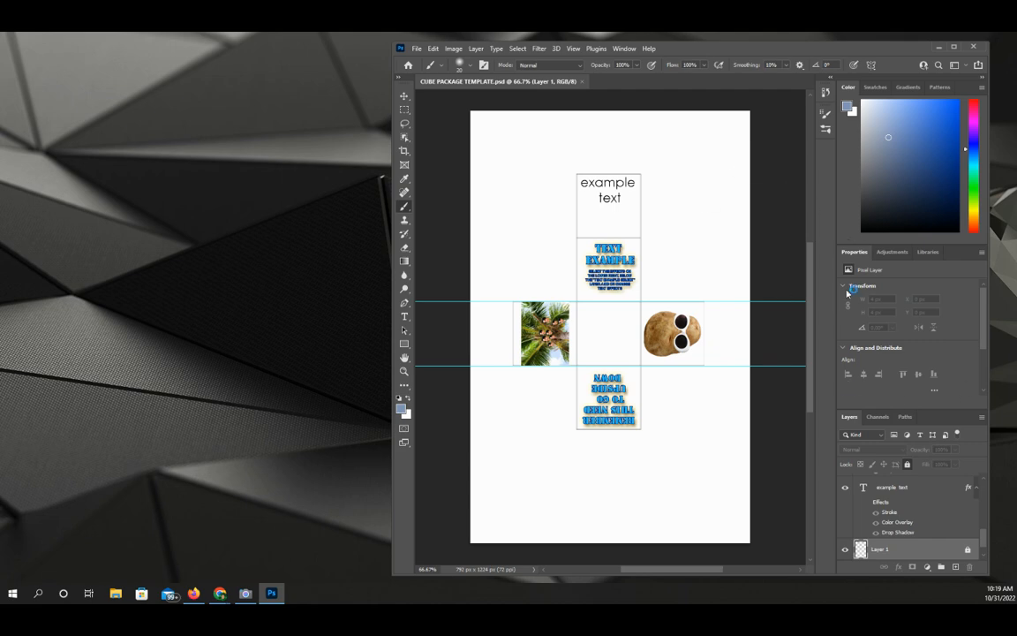
Activate the Horizontal Type tool and undock the CUBE PACKAGE TEMPLATE document into its own floating window
scroll(897, 520, "down", 1)
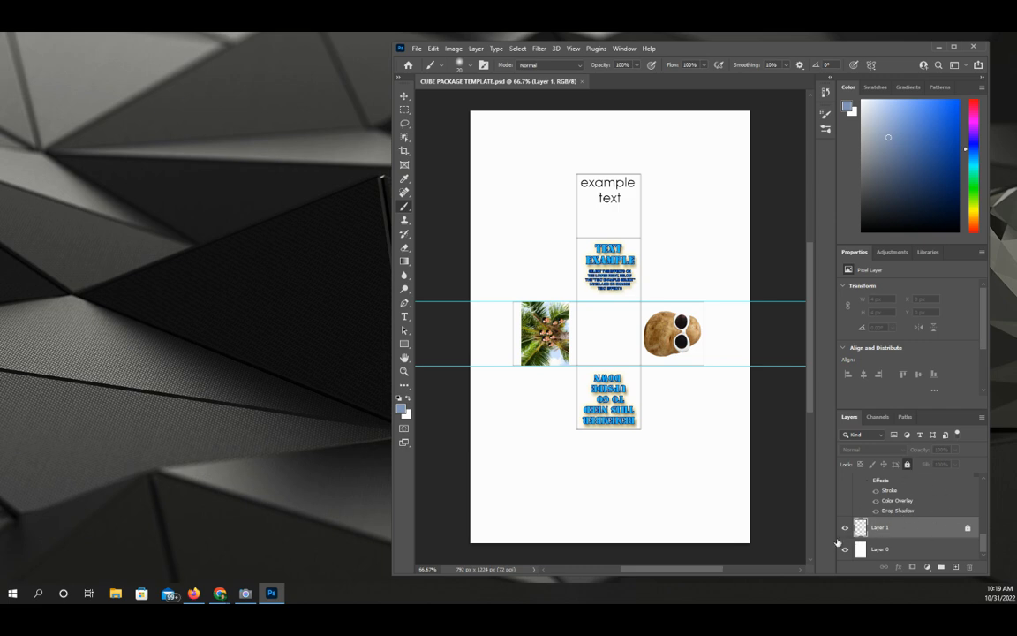
left_click(404, 318)
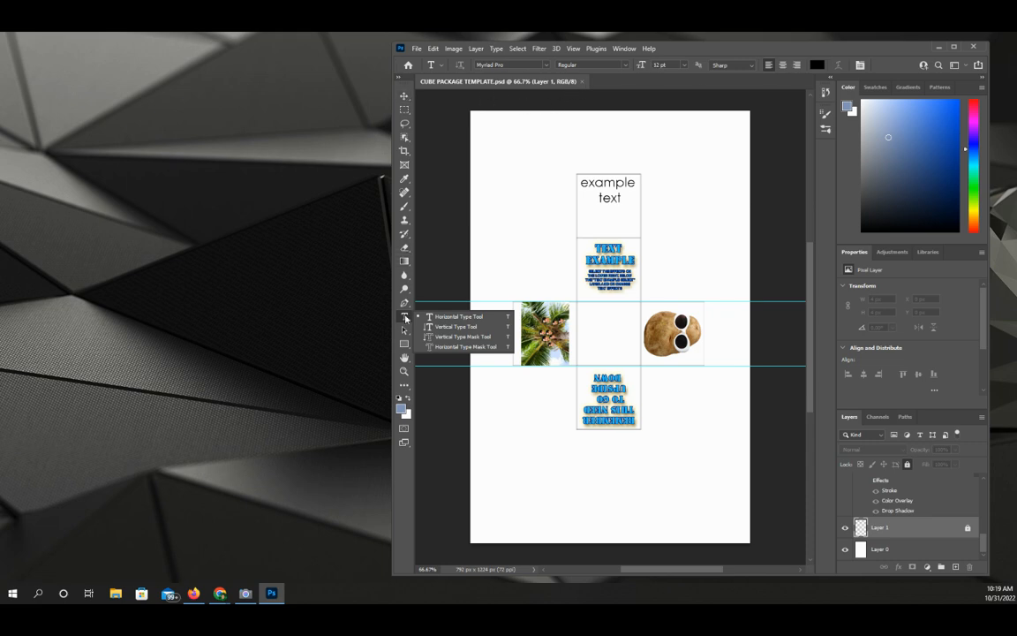
left_click(448, 84)
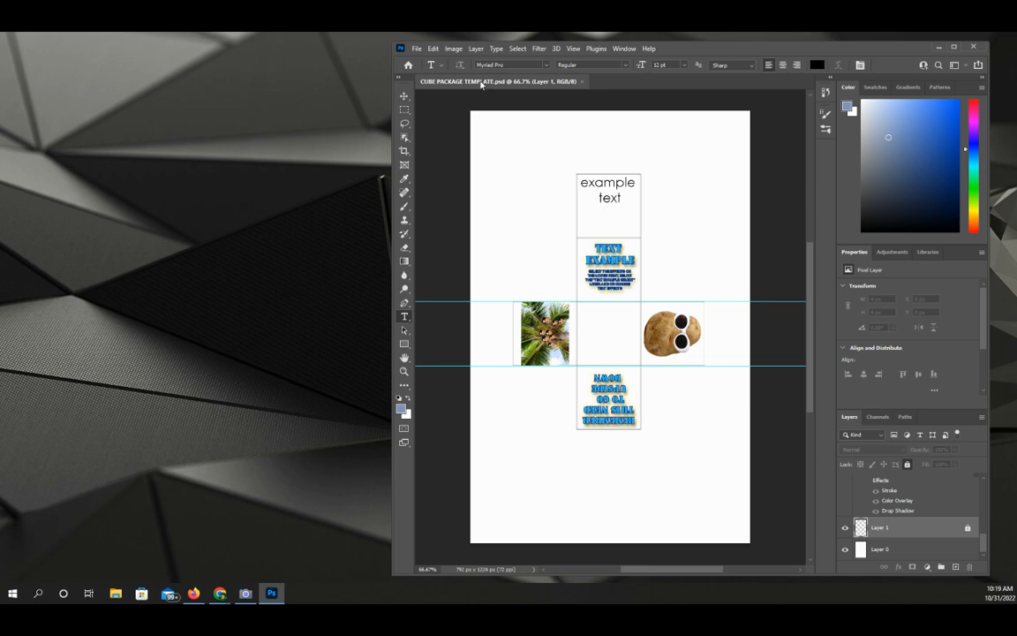
left_click_drag(480, 85, 584, 115)
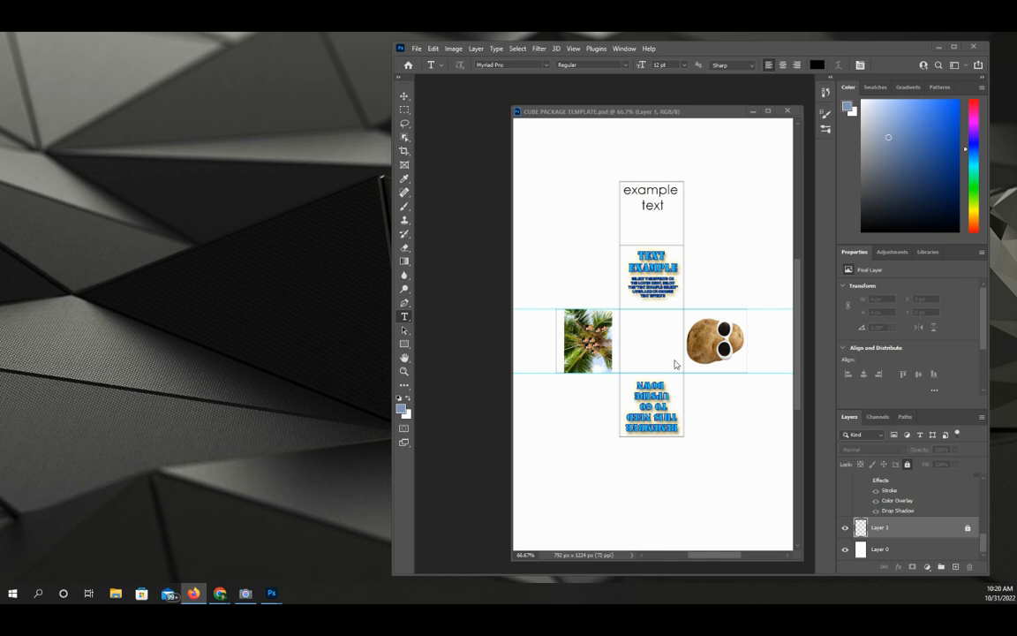
left_click(415, 49)
left_click(423, 72)
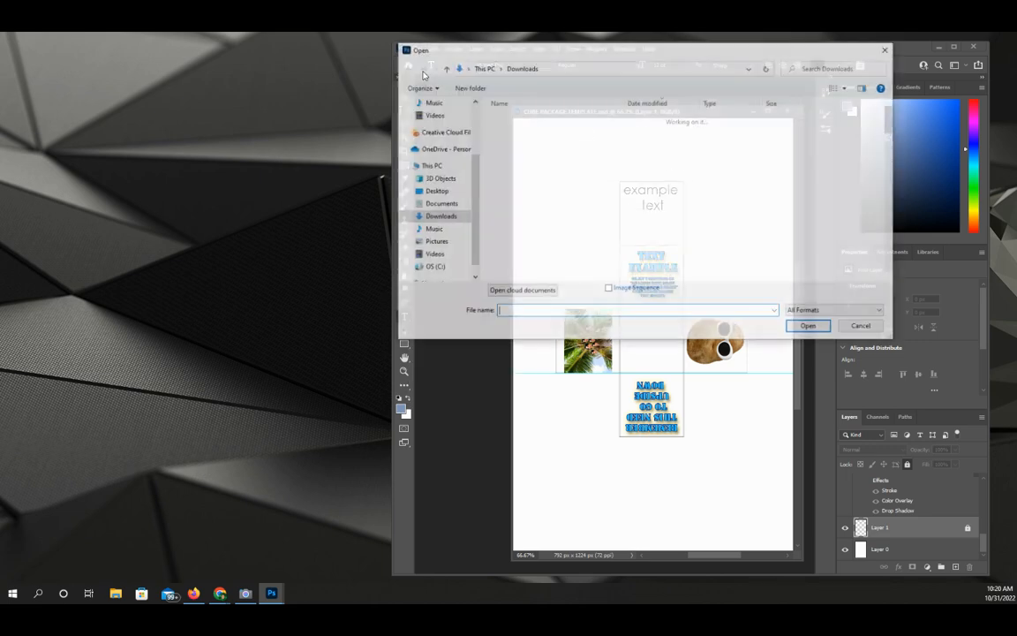
left_click(546, 132)
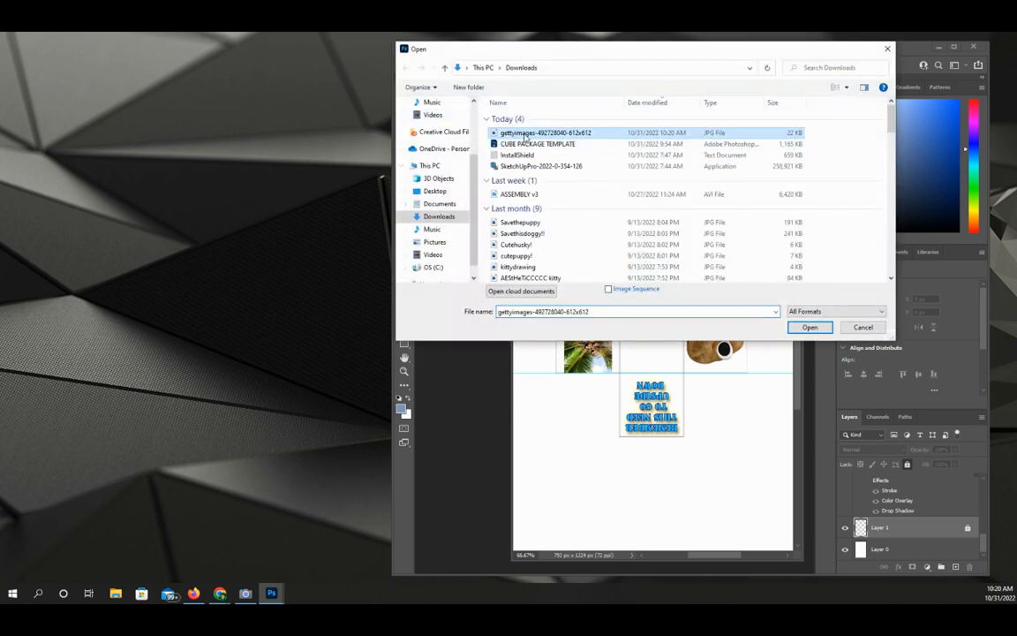
left_click(812, 327)
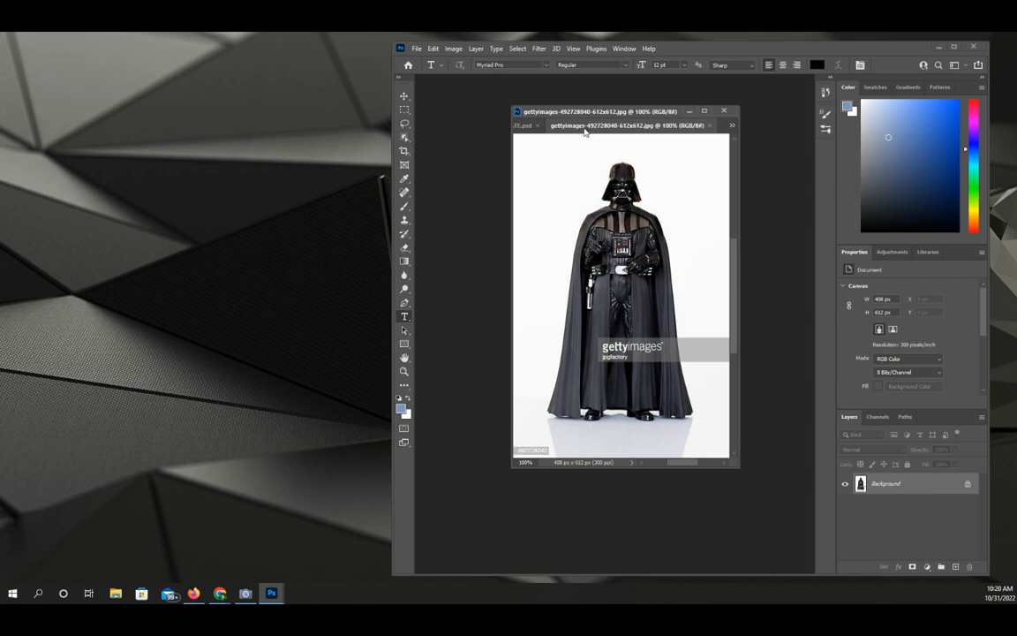
Separate the Darth Vader image into its own window beside the template, and enlarge the template window to show the whole cube layout
left_click_drag(533, 123, 269, 129)
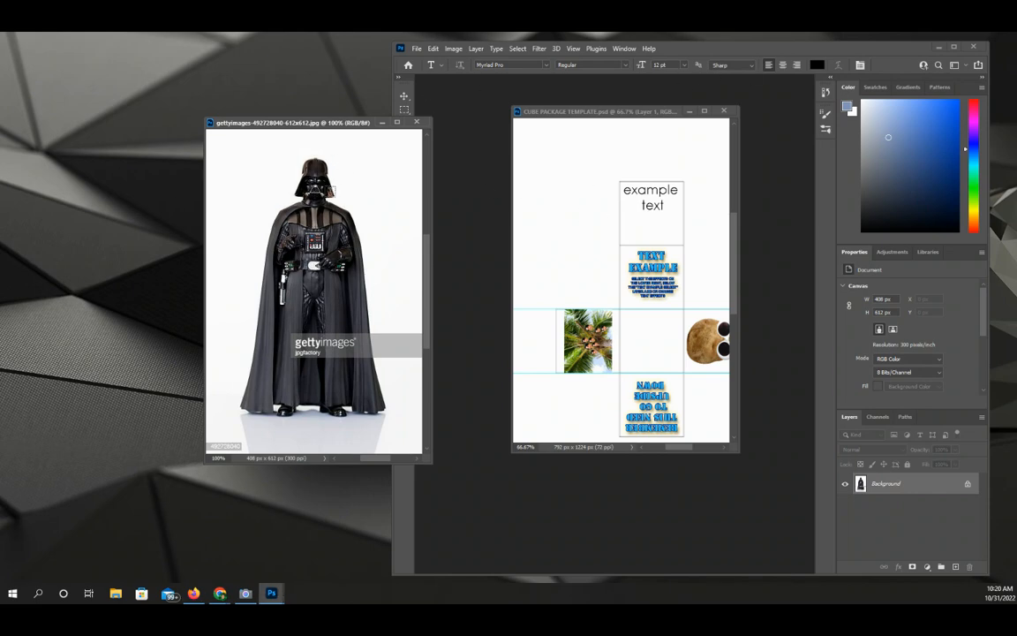
left_click_drag(300, 120, 221, 105)
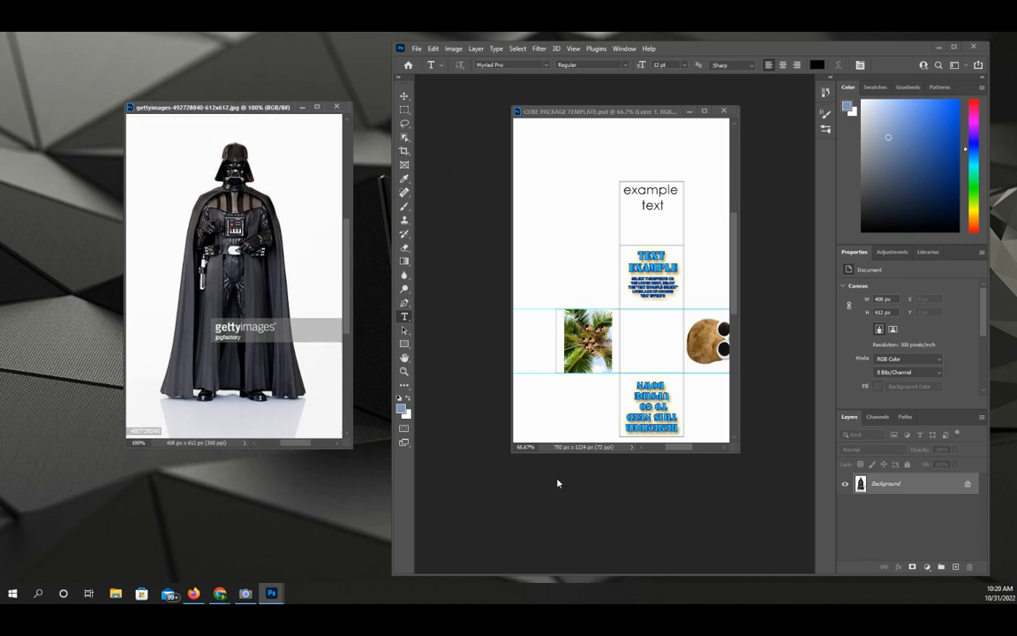
left_click_drag(510, 453, 437, 530)
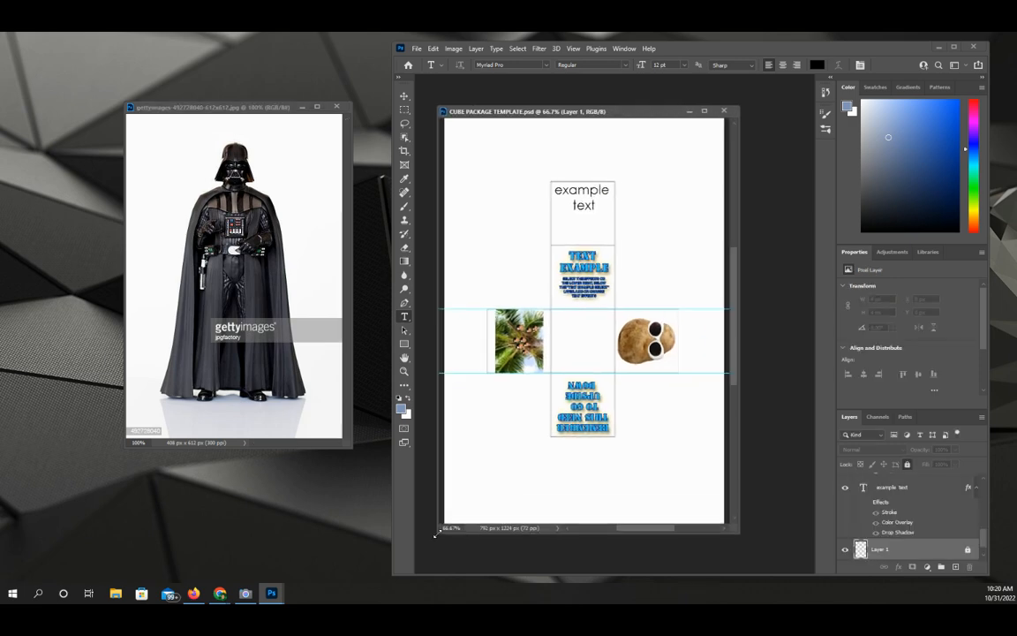
Switch to the Move tool and unlock the Background layer of the Darth Vader image
left_click(405, 112)
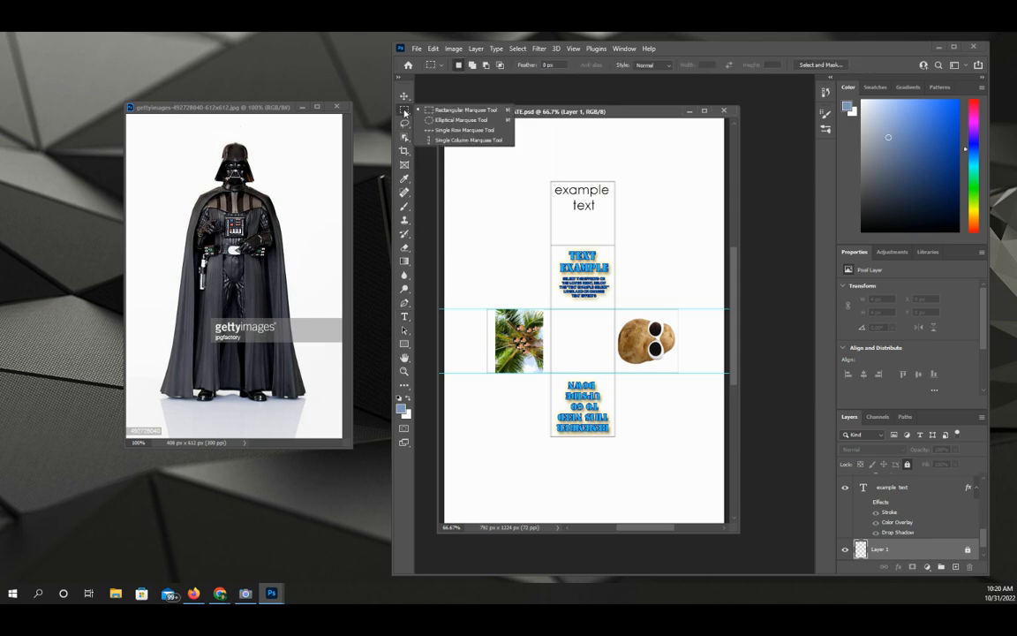
left_click(404, 123)
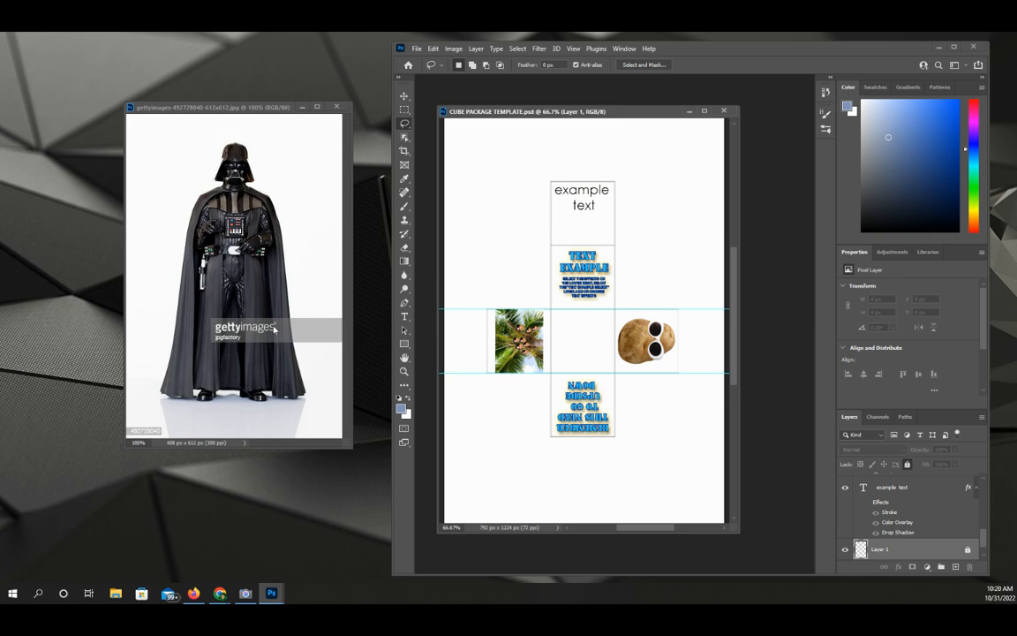
key("v")
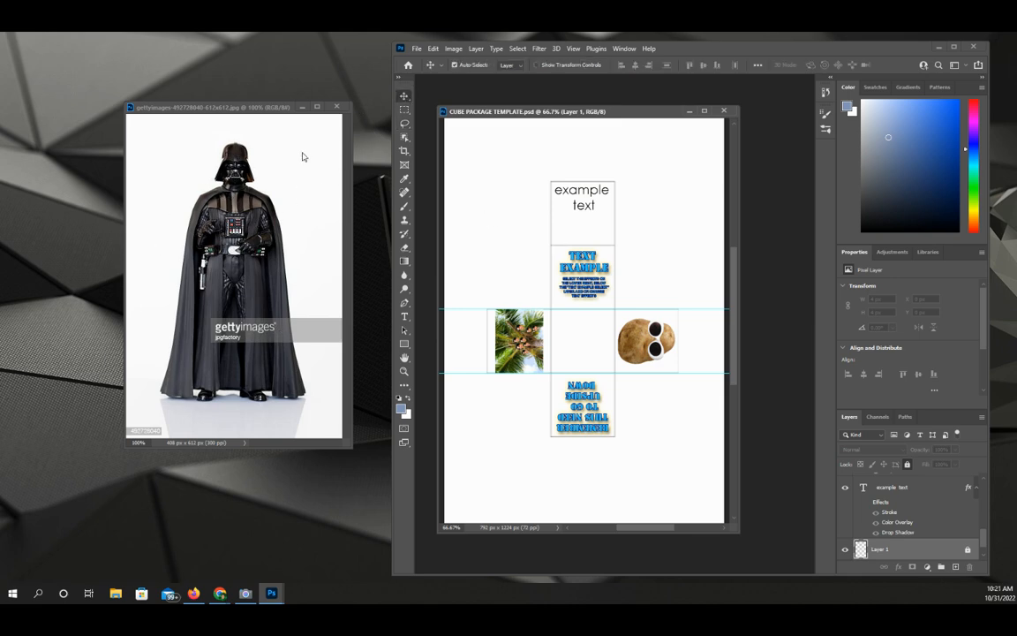
left_click(230, 203)
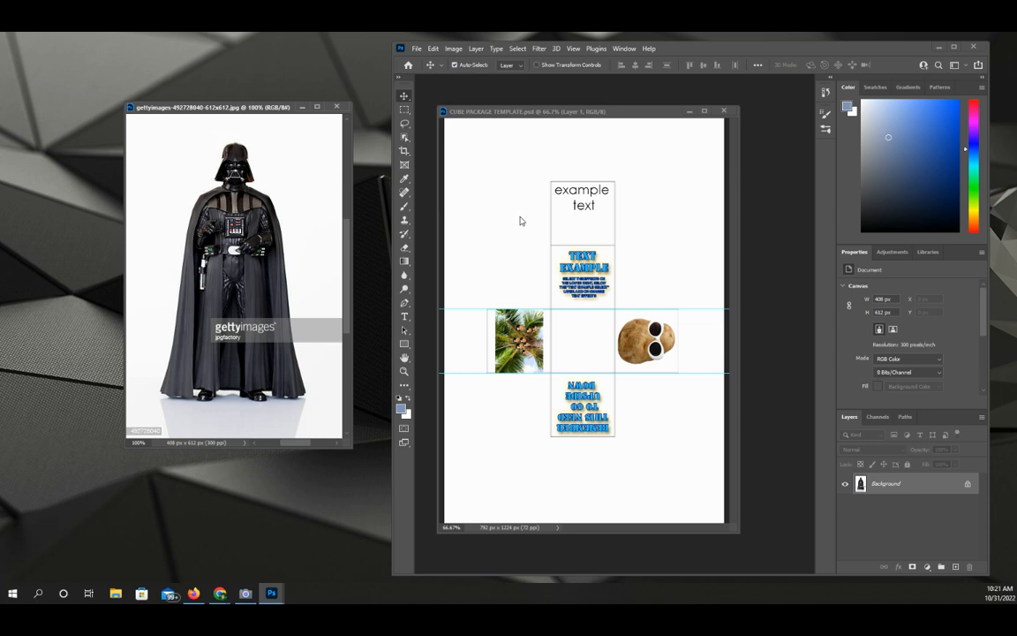
left_click_drag(212, 235, 305, 254)
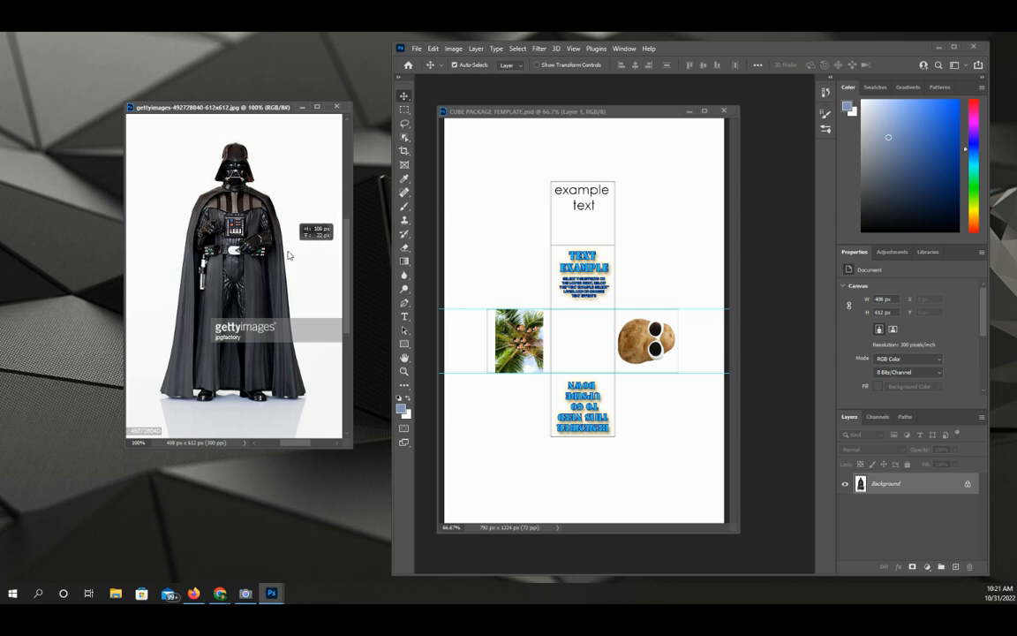
left_click(773, 270)
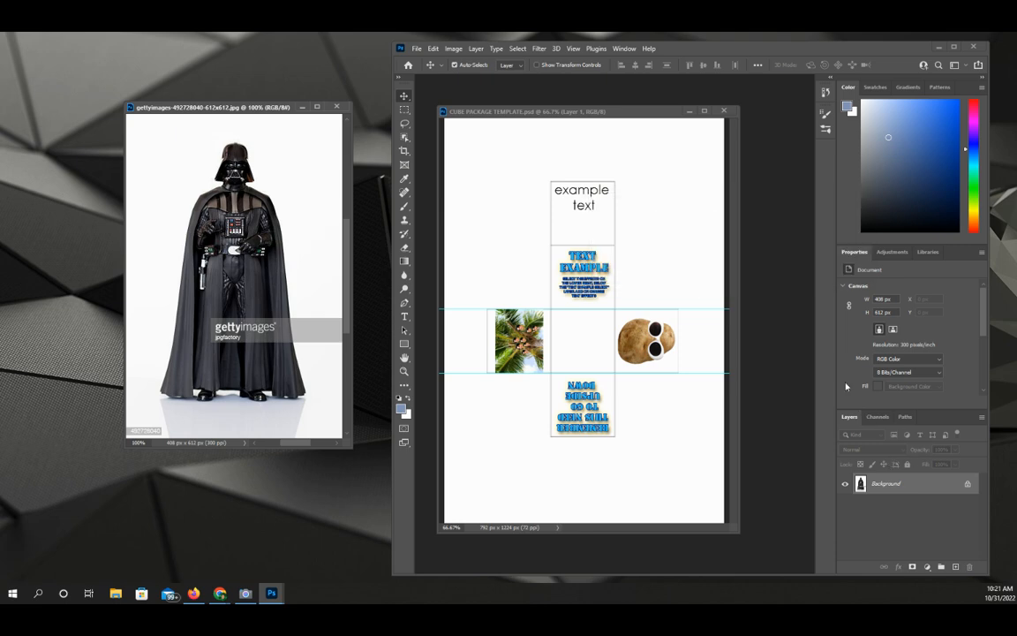
left_click(967, 486)
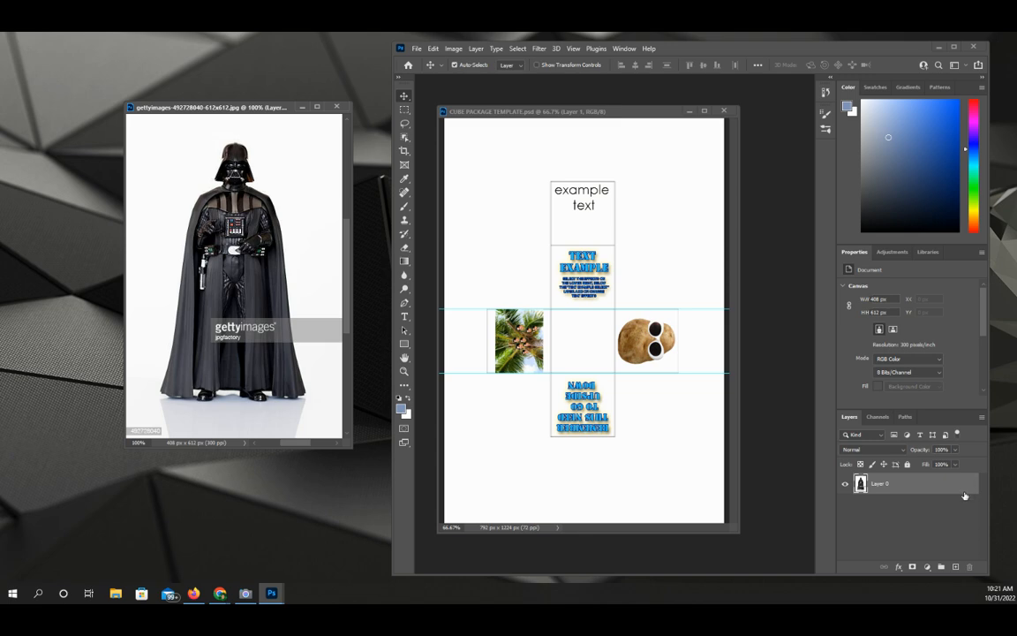
Copy the whole Darth Vader image into the cube package template document
double_click(966, 496)
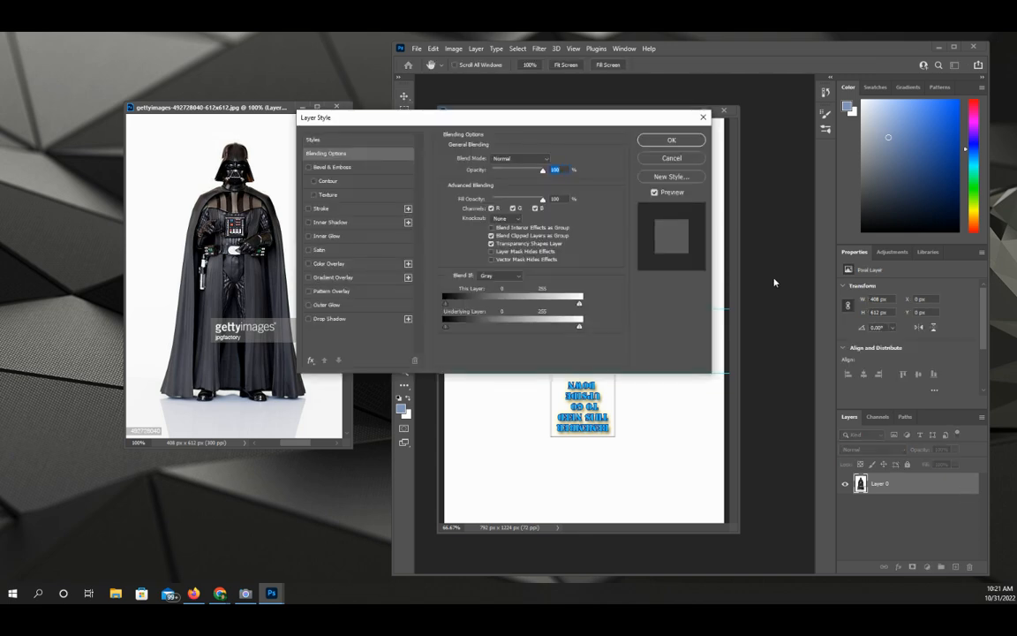
left_click(670, 141)
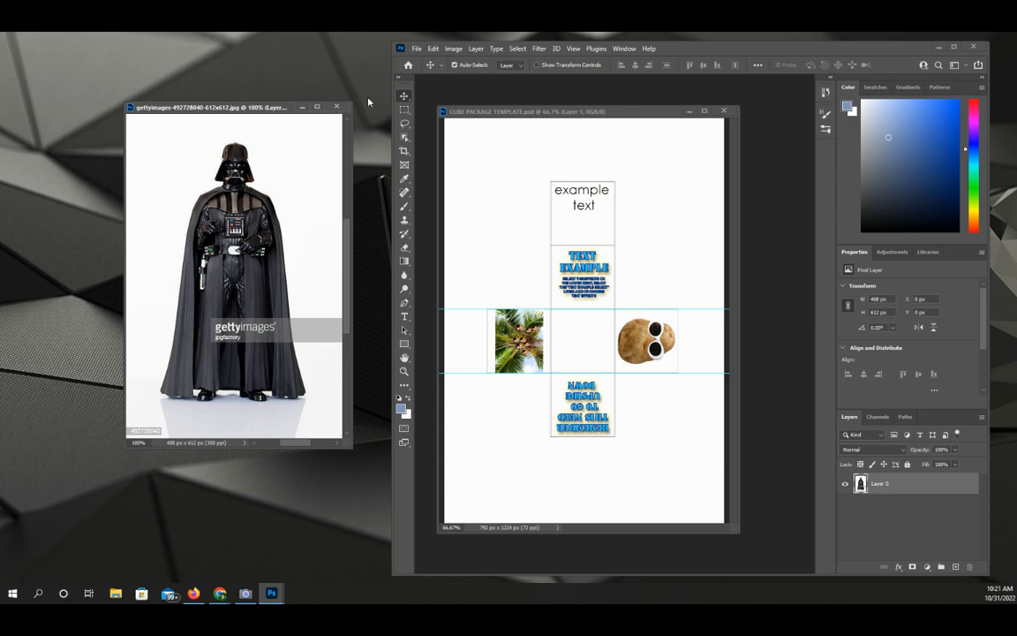
left_click_drag(200, 206, 510, 232)
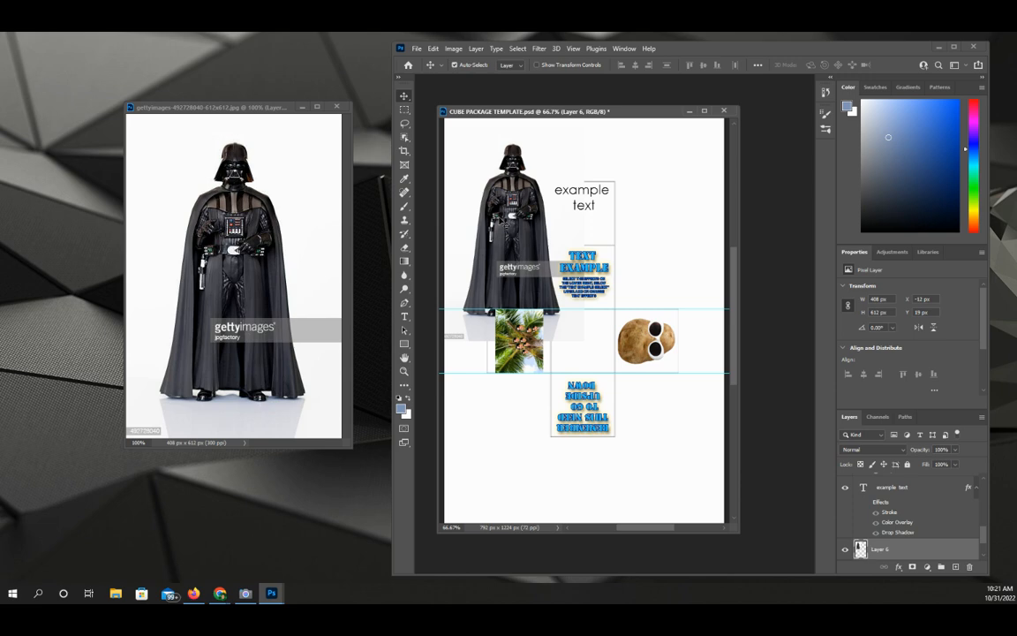
Scale the pasted Darth Vader image to about 45% and place it beside the example text face, outside the cube outline
key("ctrl+t")
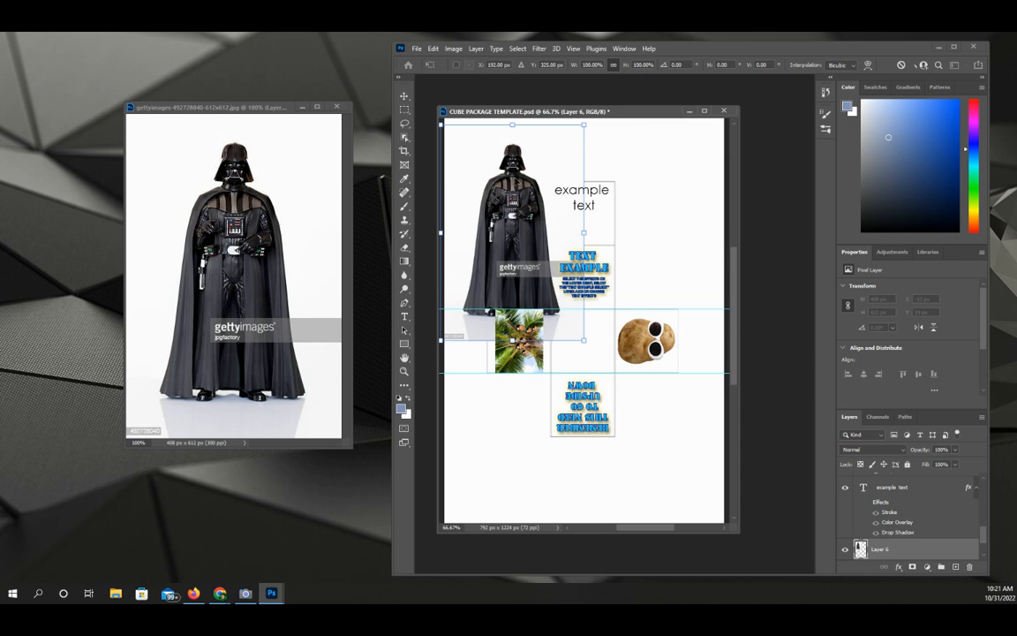
left_click_drag(583, 124, 514, 156)
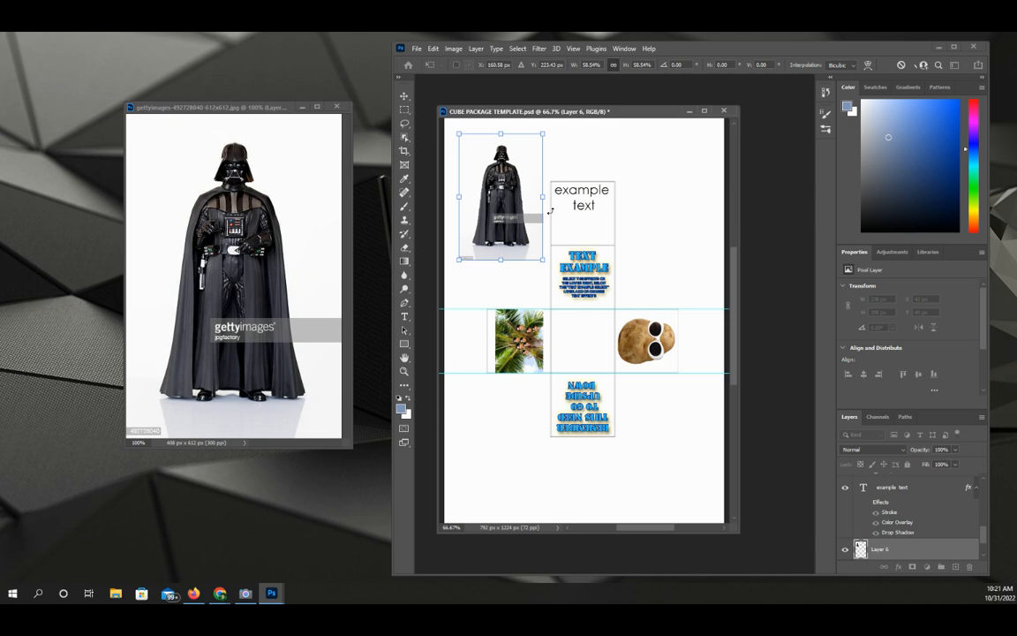
left_click_drag(543, 259, 523, 240)
left_click_drag(520, 173, 678, 215)
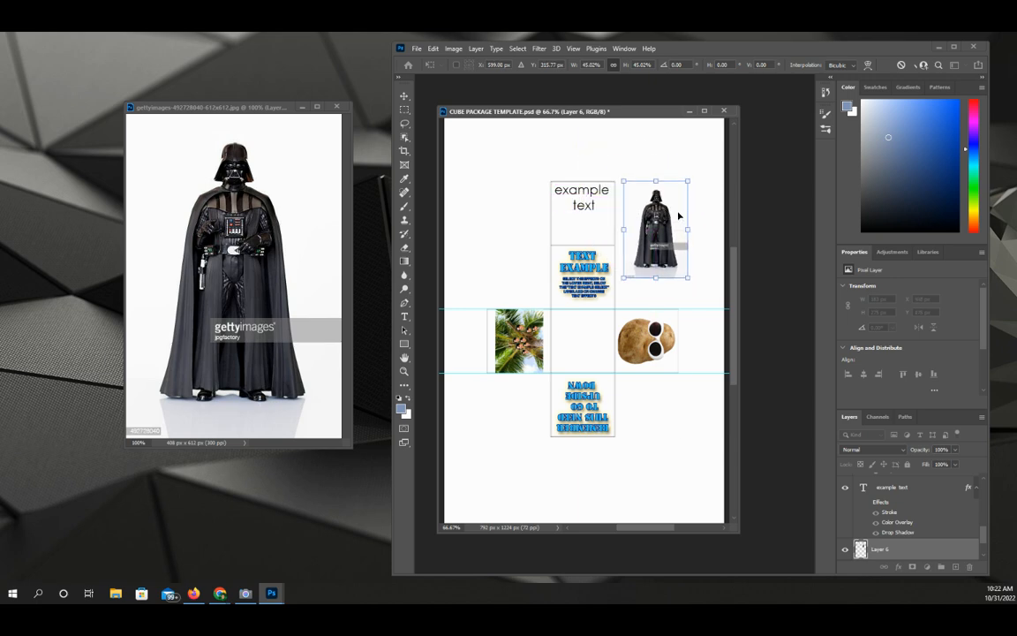
key("Return")
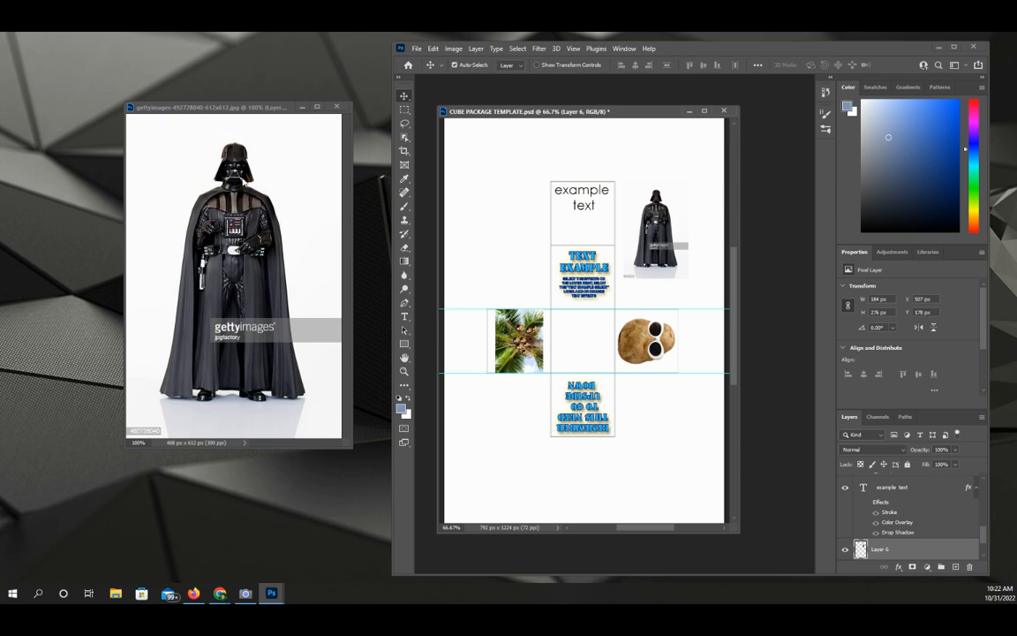
Outline Darth Vader's helmet in the source image with the Lasso tool and copy it into the blank area of the template
left_click(404, 125)
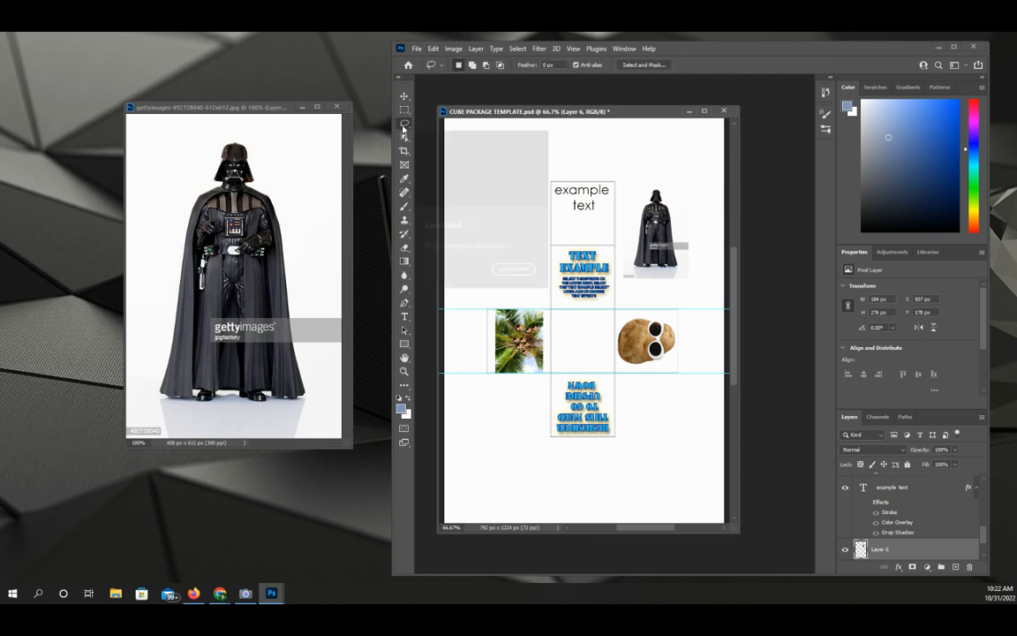
left_click(403, 125)
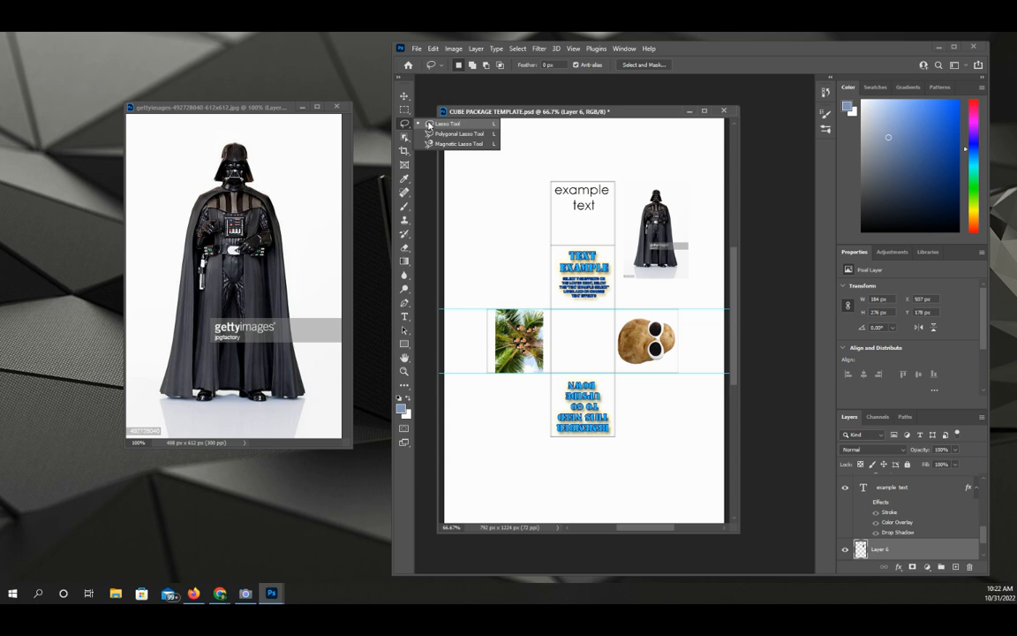
left_click(429, 124)
left_click(206, 176)
mouse_move(238, 189)
left_mouse_down()
mouse_move(248, 148)
mouse_move(219, 147)
mouse_move(207, 184)
mouse_move(256, 176)
mouse_move(231, 139)
mouse_move(208, 180)
left_mouse_up()
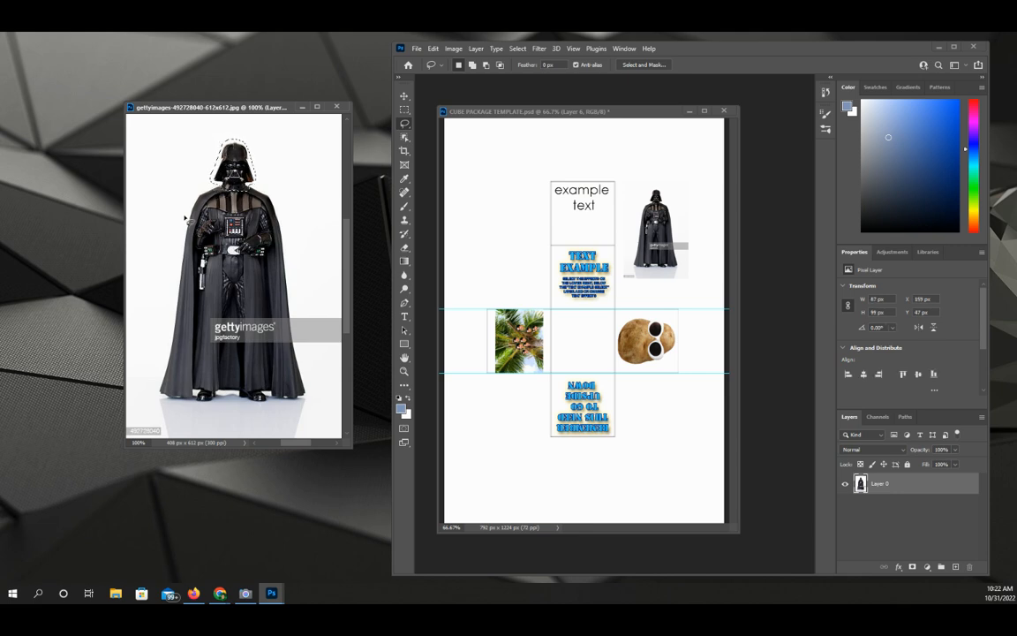
left_click(403, 98)
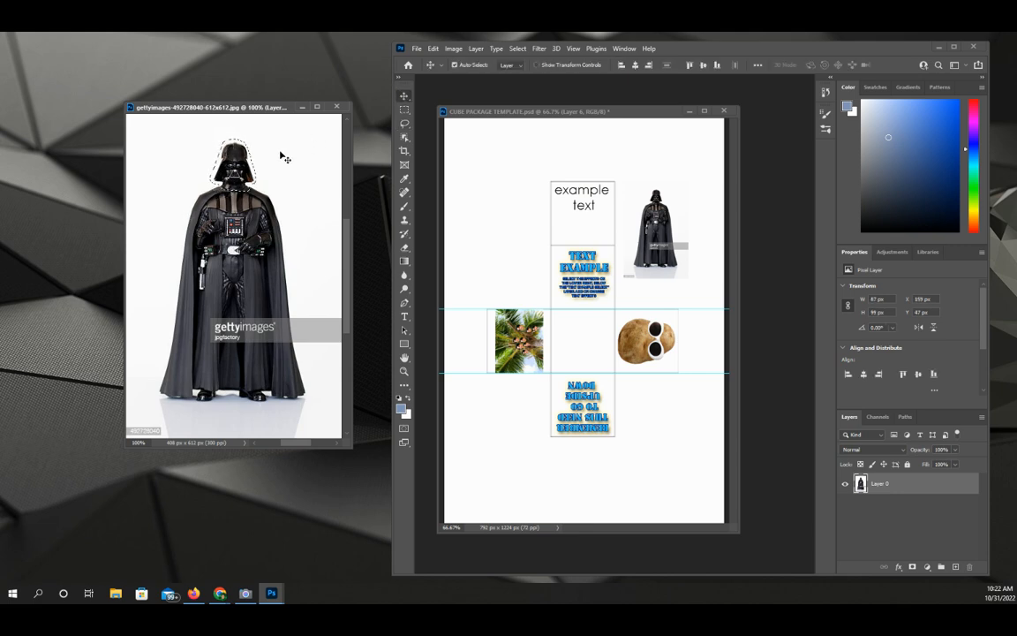
left_click_drag(234, 163, 503, 168)
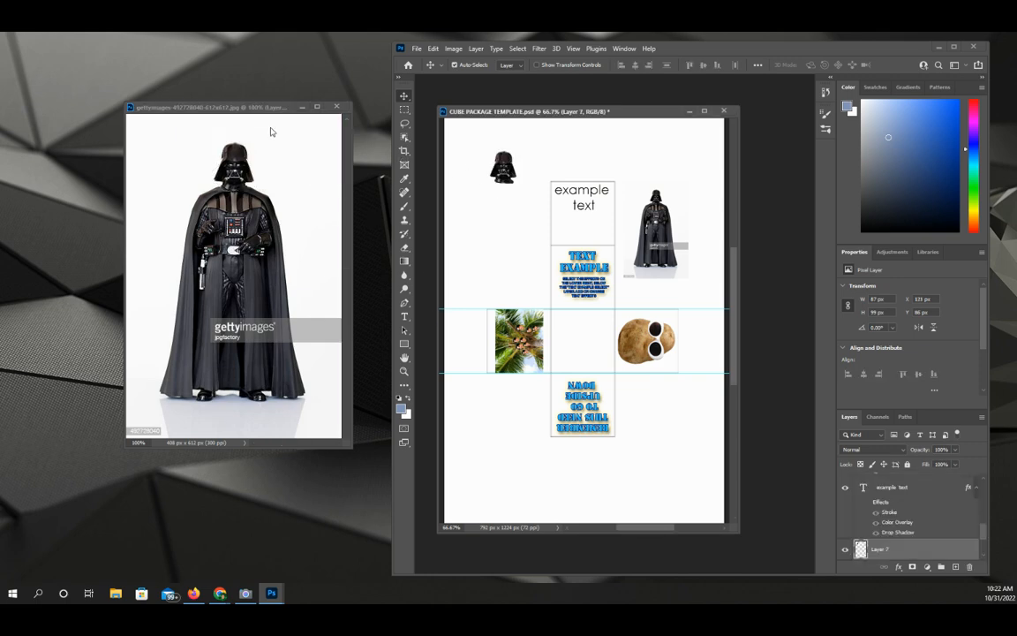
Select the Darth Vader figure by picking the white background and watermark band with the Magic Wand and inverting the selection
left_click(248, 111)
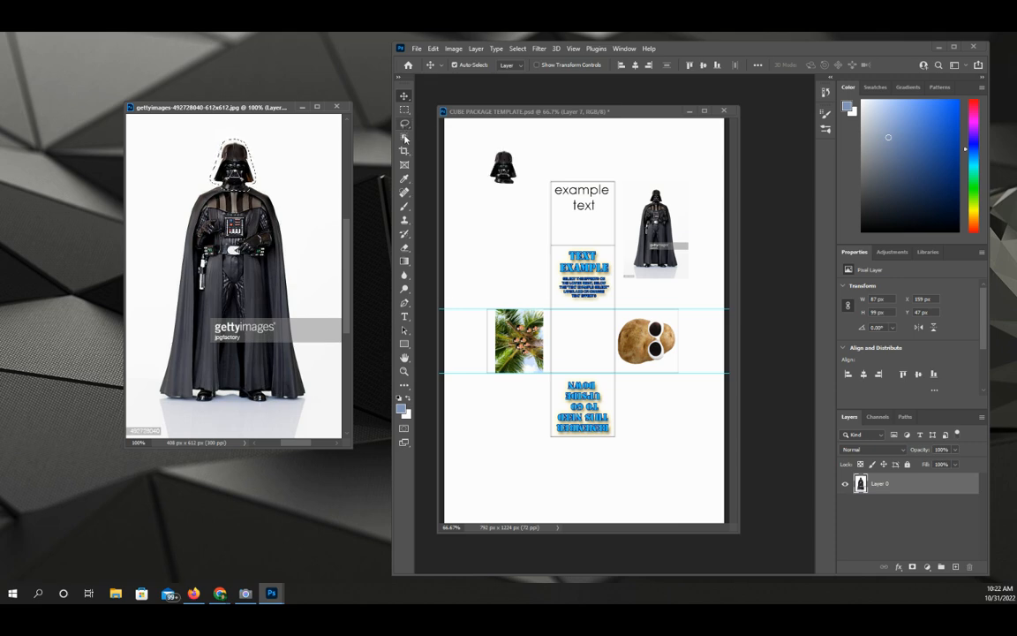
left_click(405, 137)
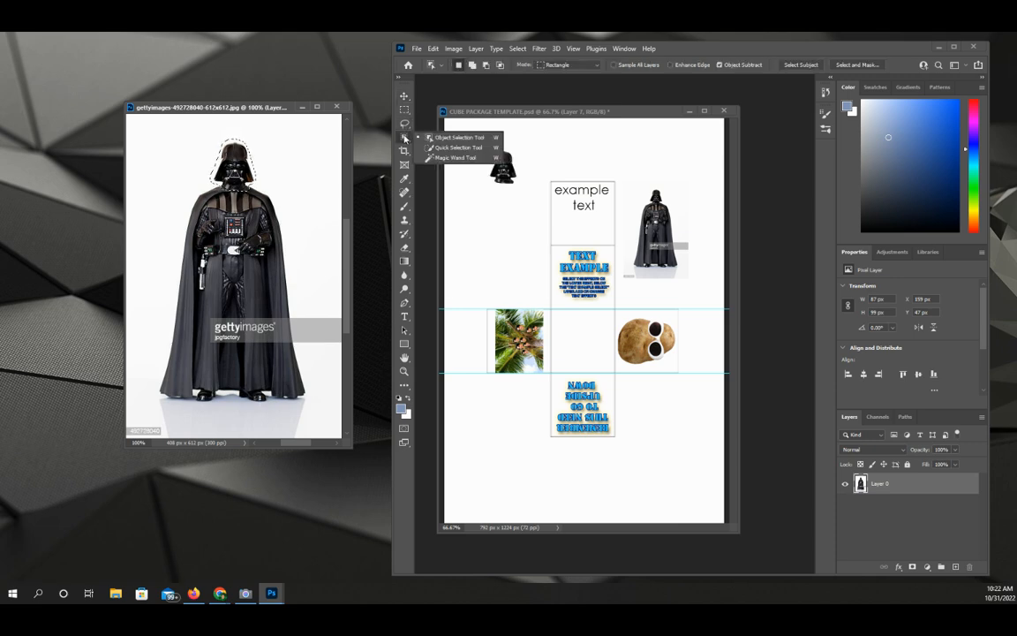
left_click(454, 159)
left_click(300, 160)
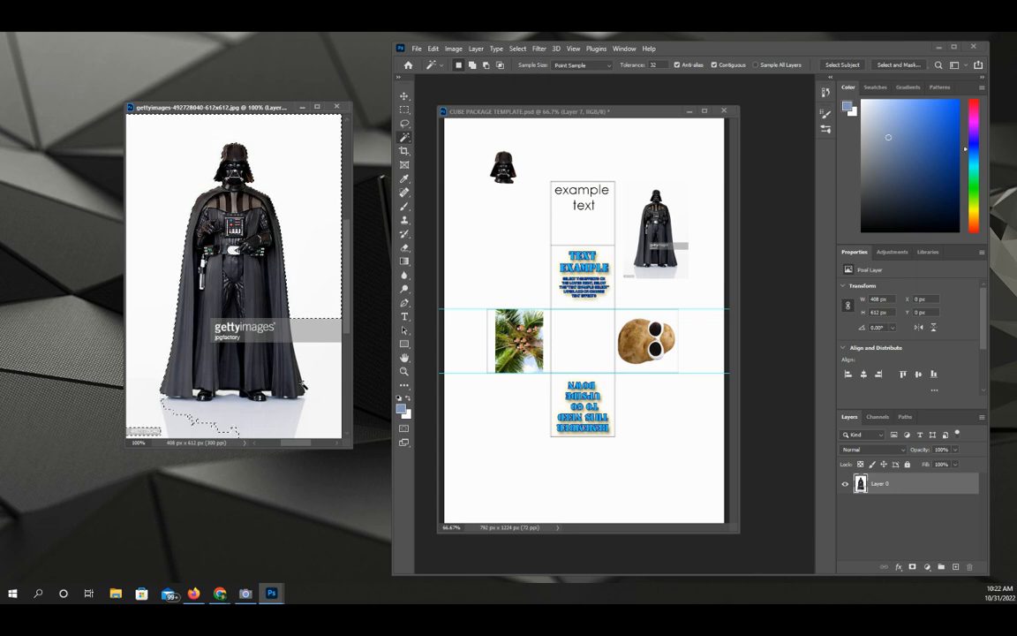
left_click(322, 415)
left_click(238, 413)
left_click(151, 305)
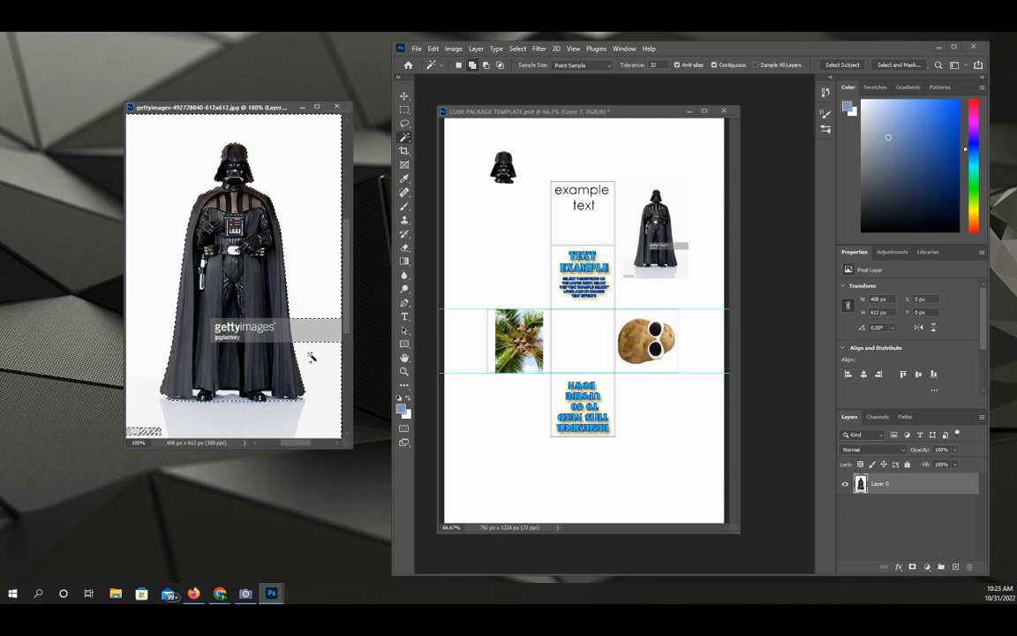
left_click(330, 330)
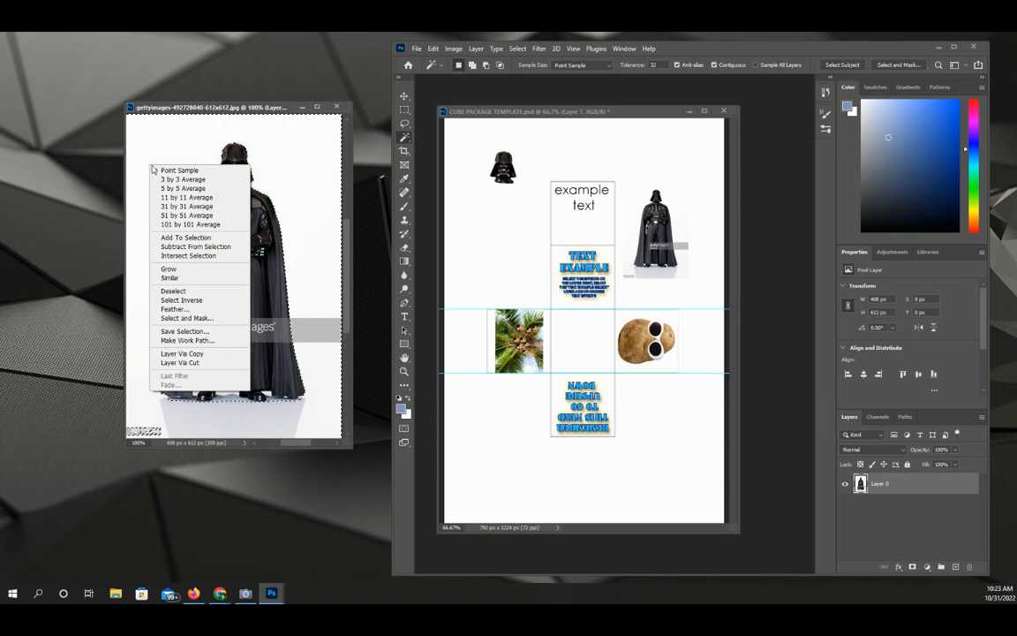
left_click(213, 302)
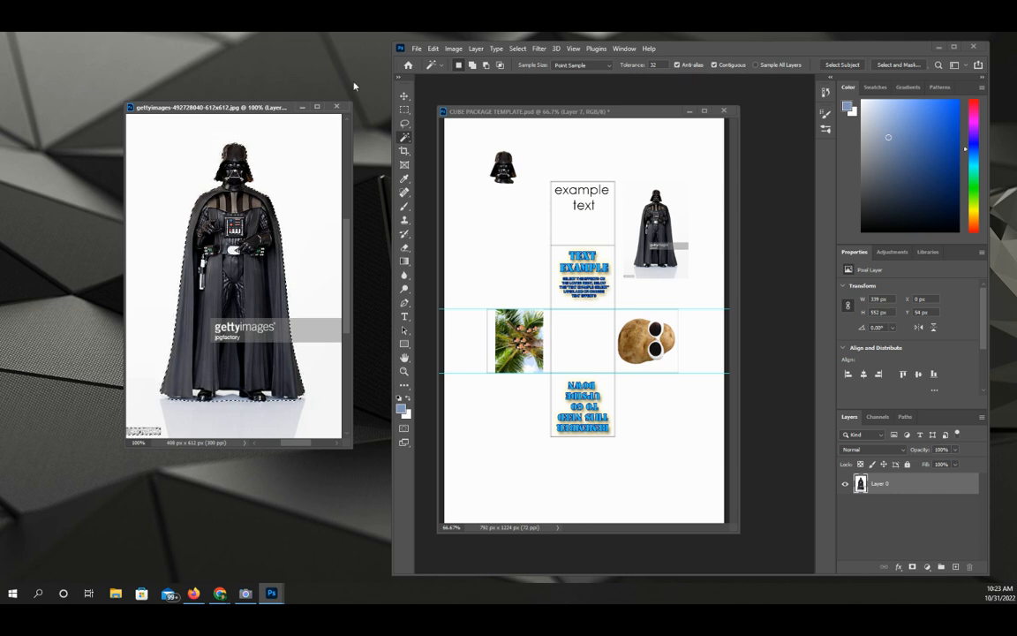
Move the selected figure into the template and position it in the blank area left of the example text face
key("v")
left_click_drag(244, 223, 501, 272)
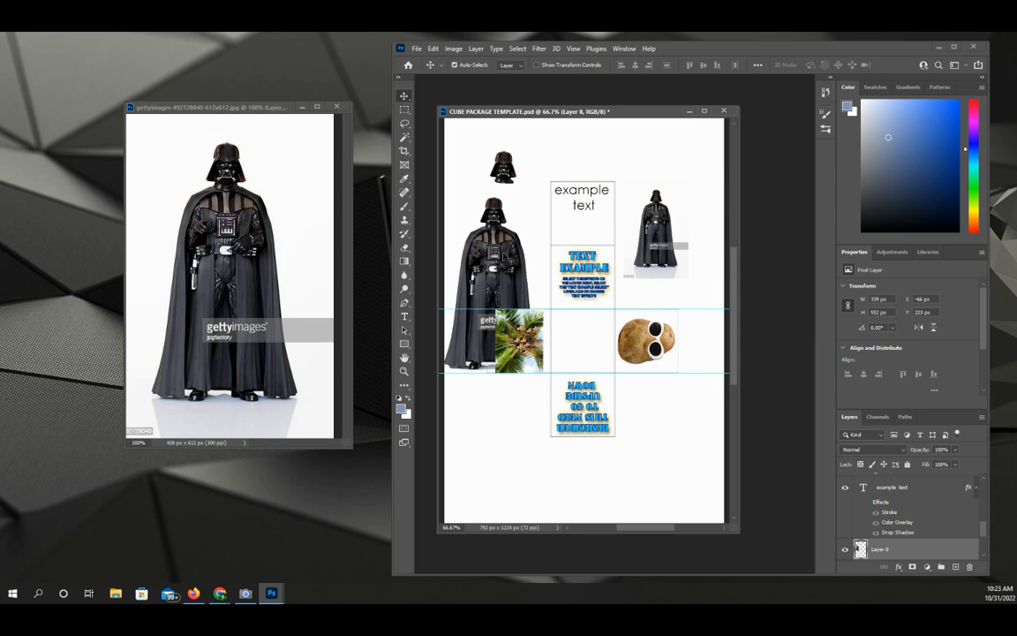
left_click_drag(455, 237, 481, 210)
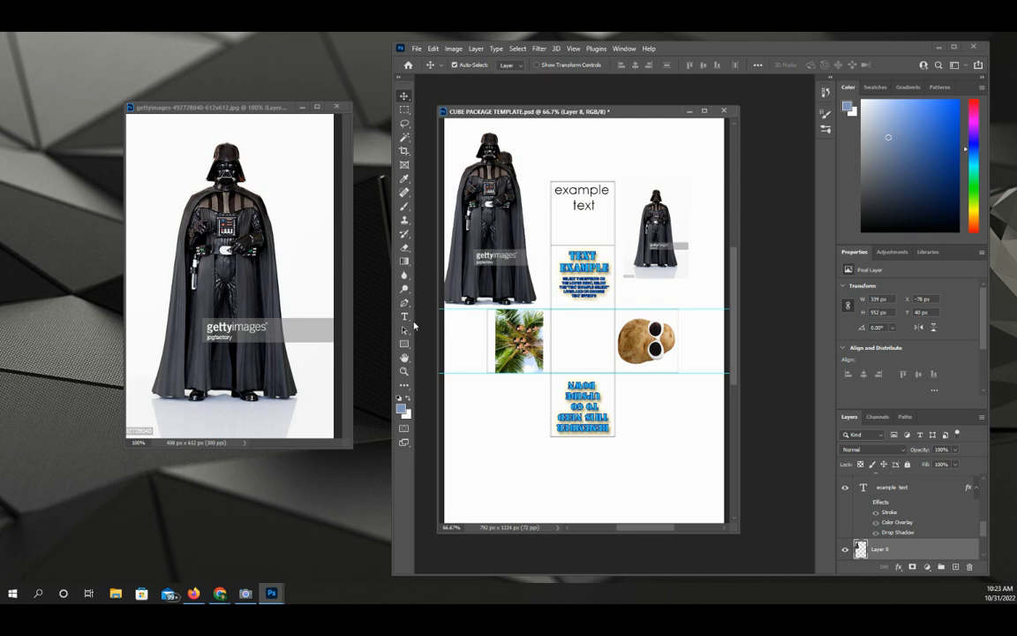
Open the TEXT EXAMPLE text for editing with the Type tool, replace its missing font with the default, and select the word EXAMPLE
left_click(404, 316)
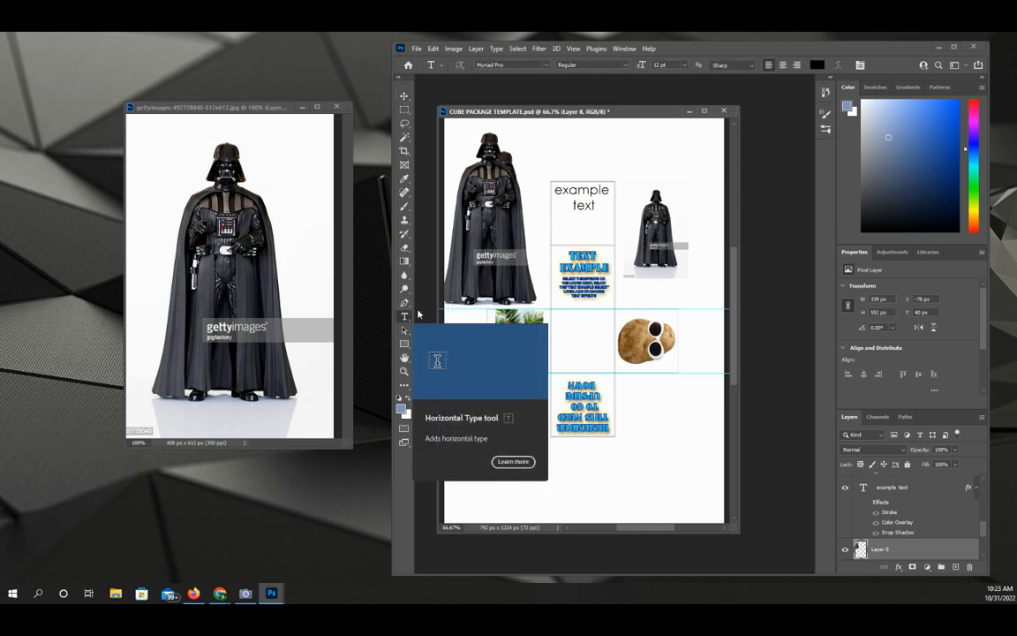
left_click(641, 287)
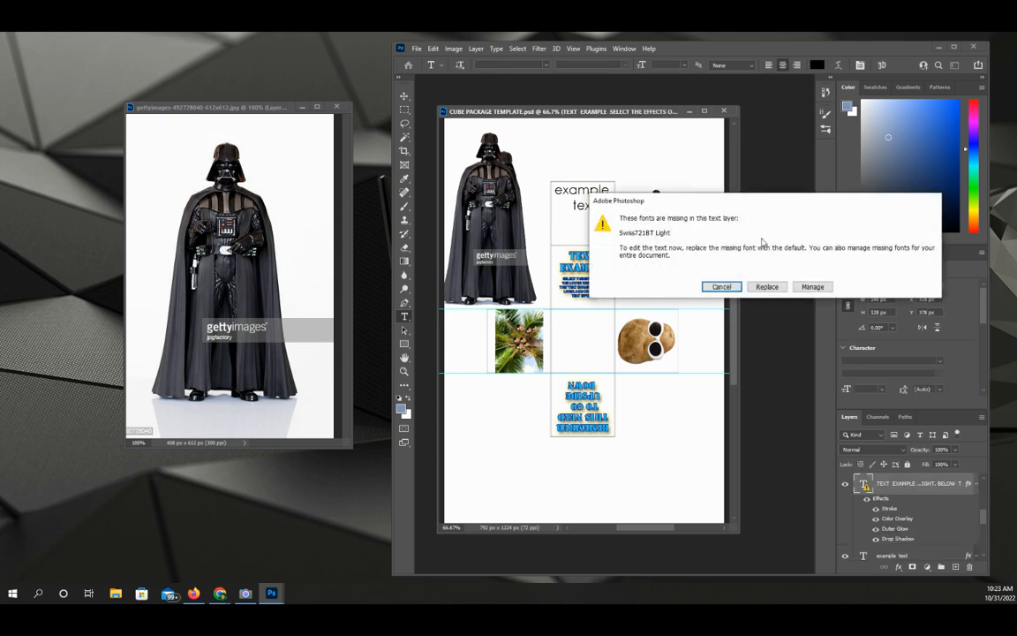
left_click(768, 288)
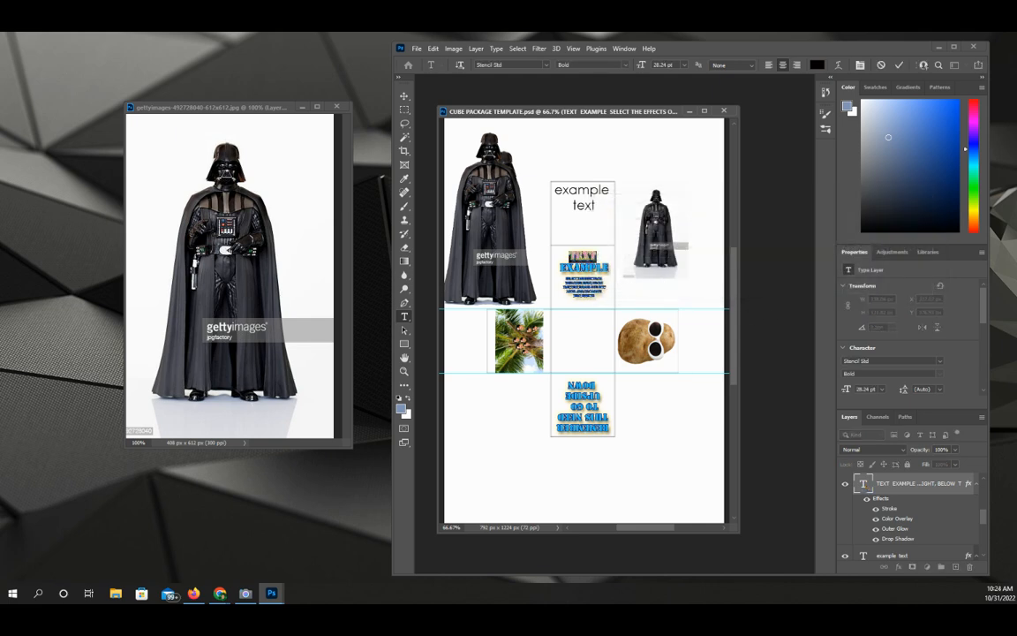
left_click_drag(558, 266, 613, 268)
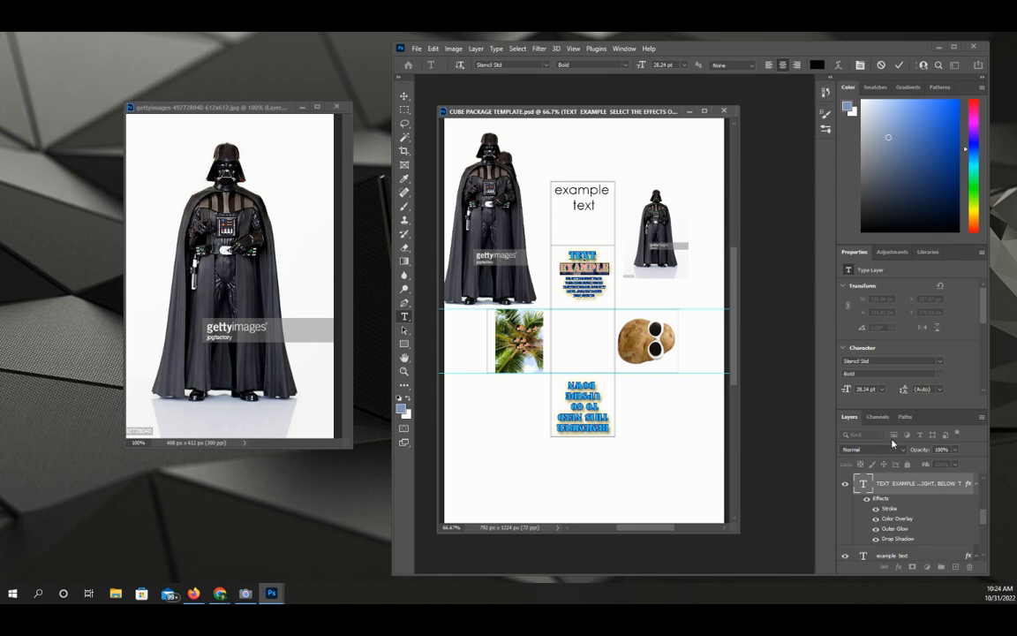
Enlarge the layer list and toggle Layer 6, Layer 7 and Layer 8 off and on to see which image each holds
left_click_drag(920, 409, 921, 314)
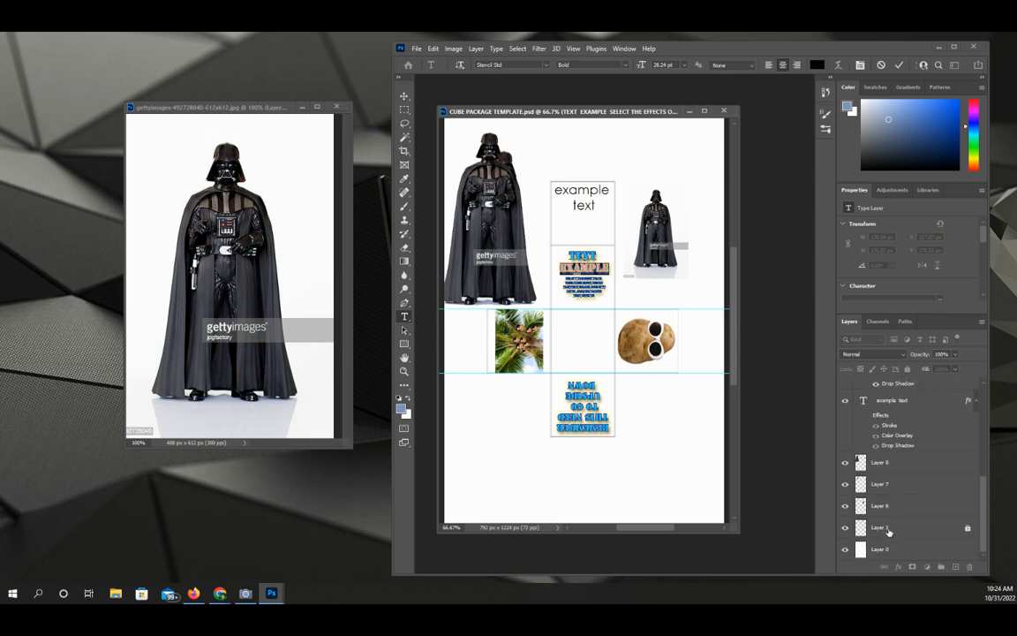
left_click(879, 507)
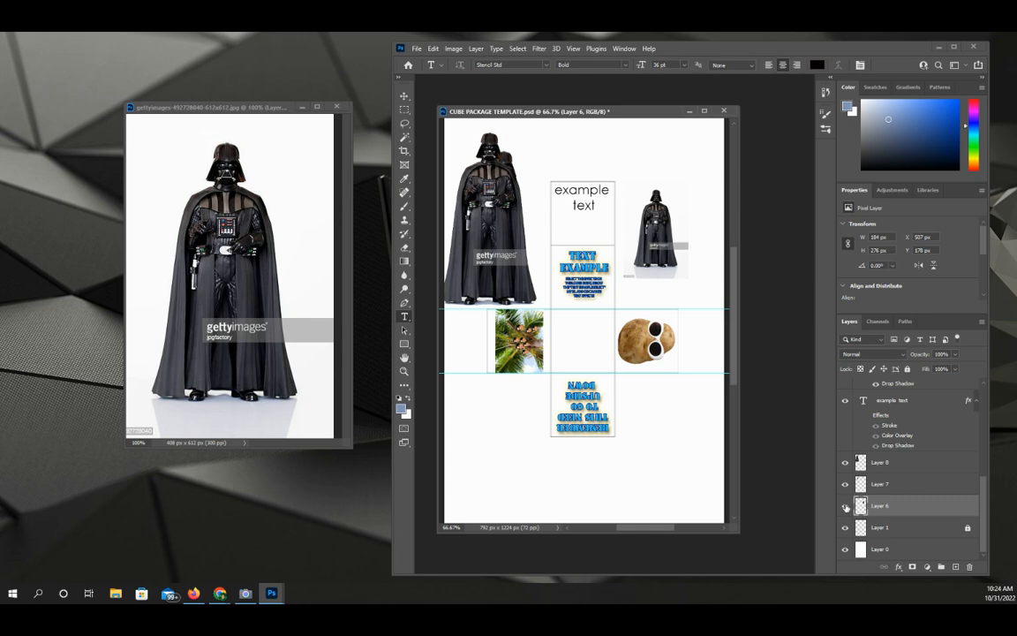
left_click(844, 507)
left_click(845, 506)
left_click(845, 506)
left_click(845, 506)
left_click(882, 484)
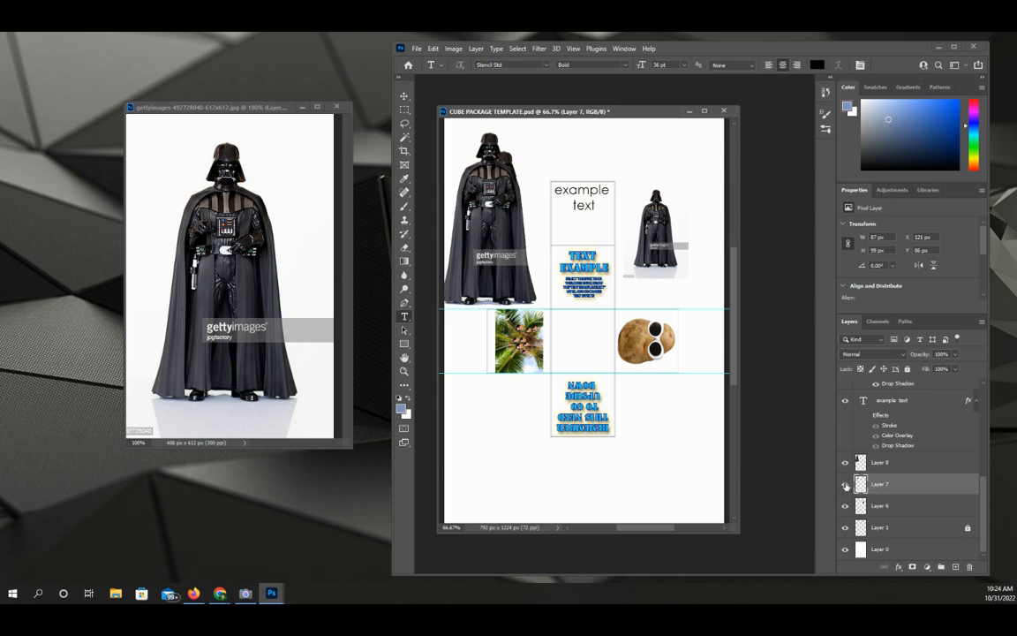
left_click(846, 486)
left_click(846, 486)
left_click(886, 463)
left_click(846, 462)
left_click(845, 463)
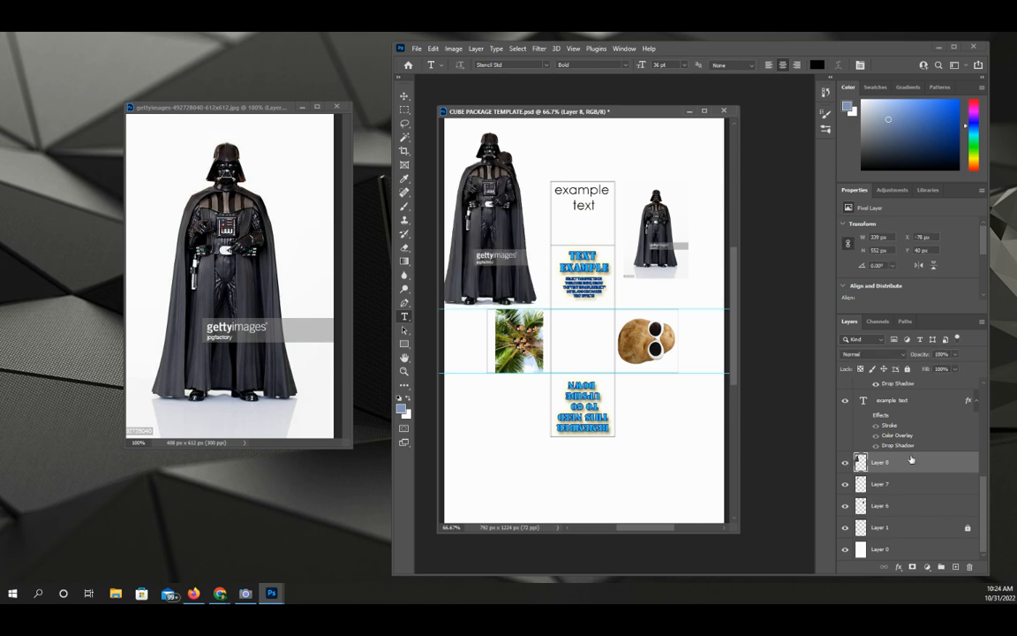
Reorder the layers by moving the full figure, Layer 8, below the helmet cut-out, Layer 7
left_click(911, 484)
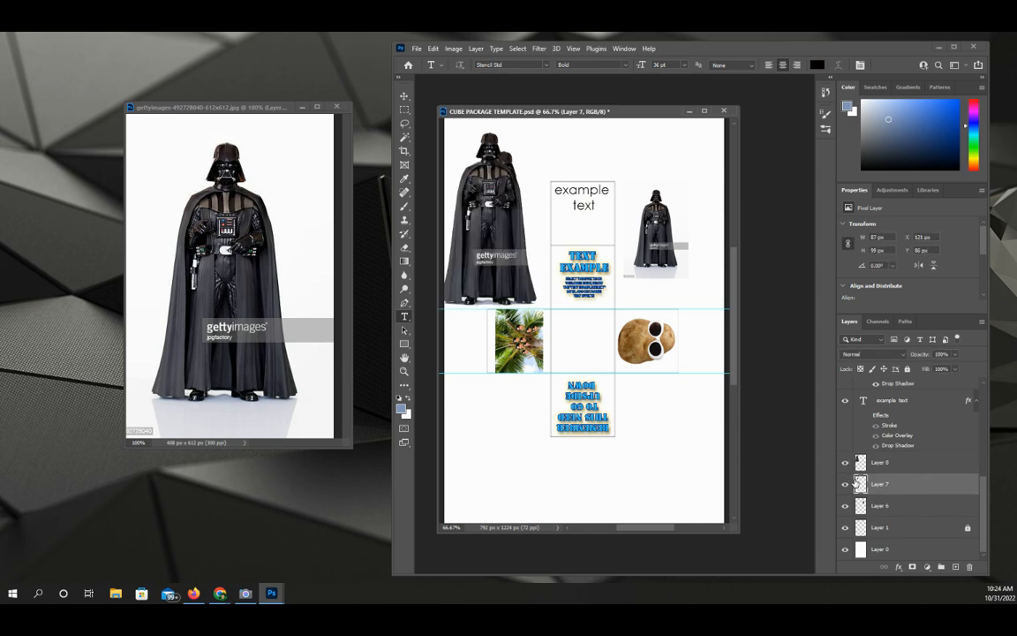
key("ctrl+Left")
key("ctrl+Left")
key("ctrl+Left")
key("ctrl+Left")
mouse_move(918, 485)
left_mouse_down()
mouse_move(969, 568)
mouse_move(922, 483)
left_mouse_up()
left_click_drag(885, 461, 894, 490)
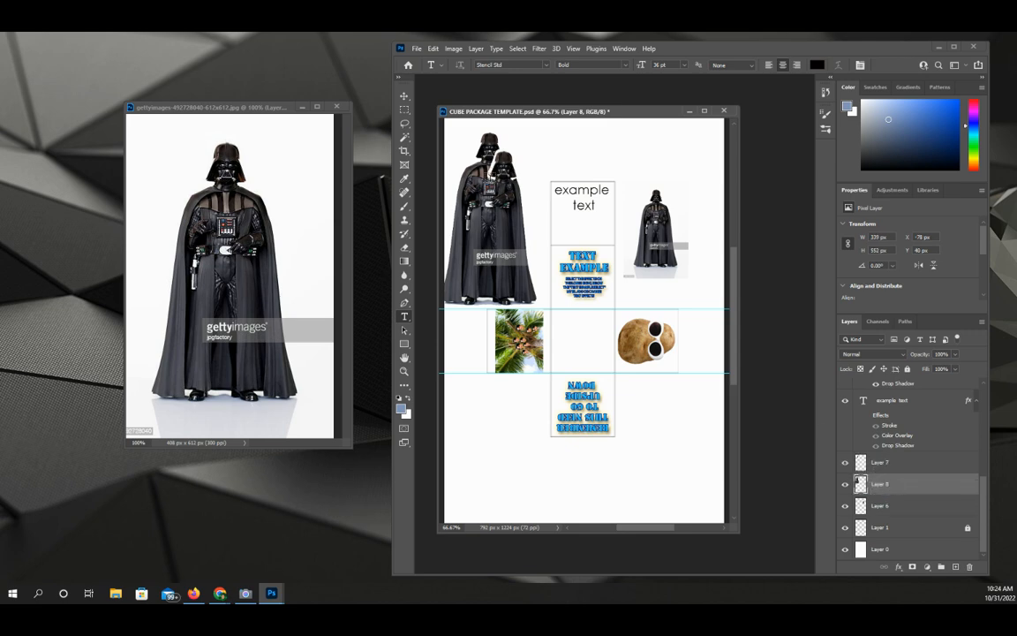
Move the helmet cut-out on Layer 7 off the figure to the blank area just above the example text face
left_click(879, 462)
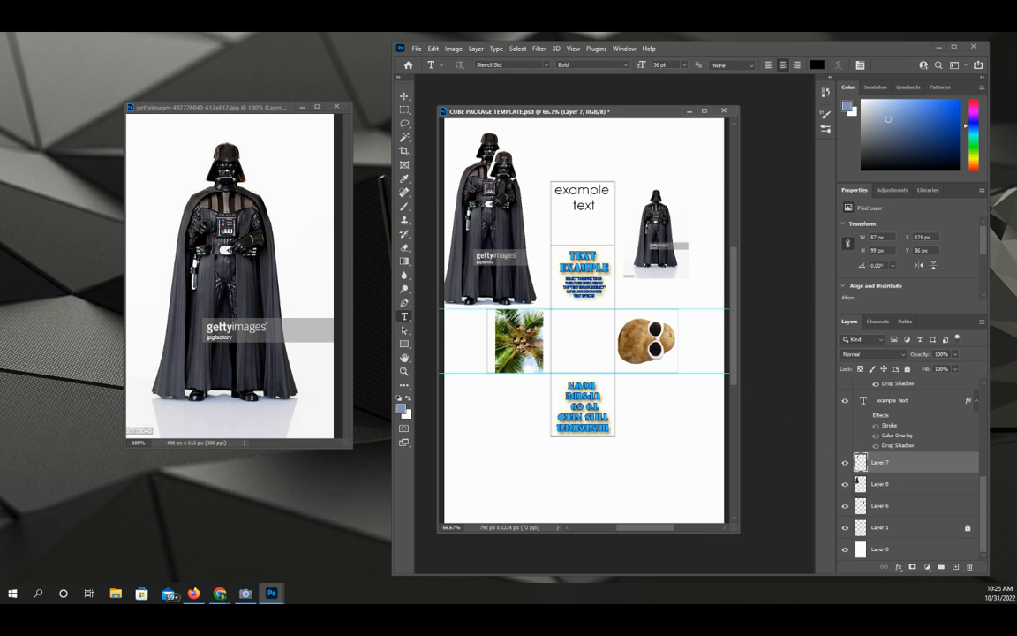
key("v")
mouse_move(492, 181)
left_mouse_down()
mouse_move(533, 165)
mouse_move(476, 164)
mouse_move(491, 190)
mouse_move(502, 173)
left_mouse_up()
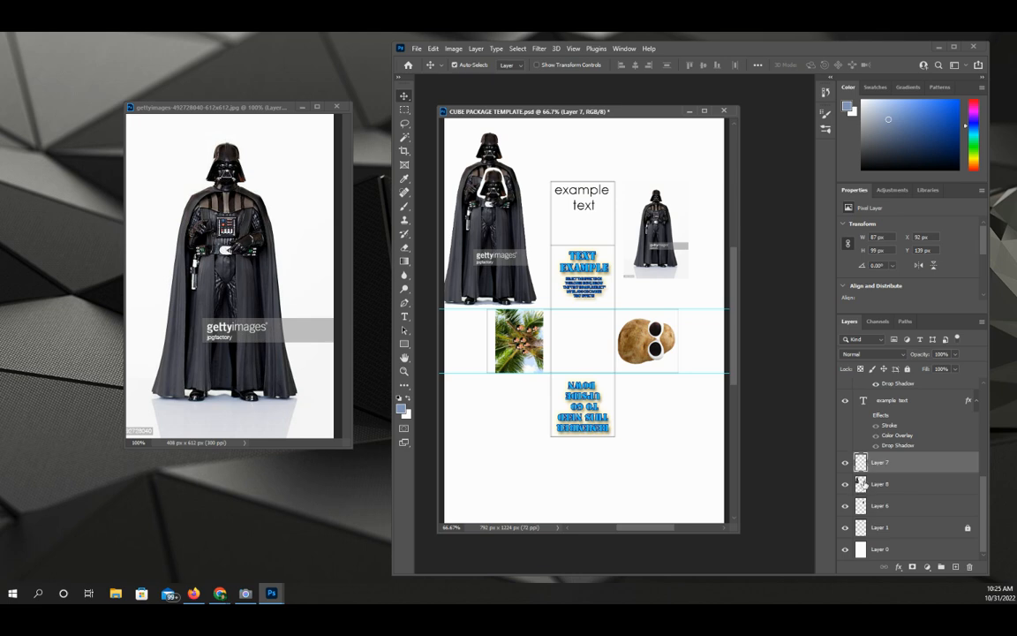
left_click_drag(444, 173, 567, 150)
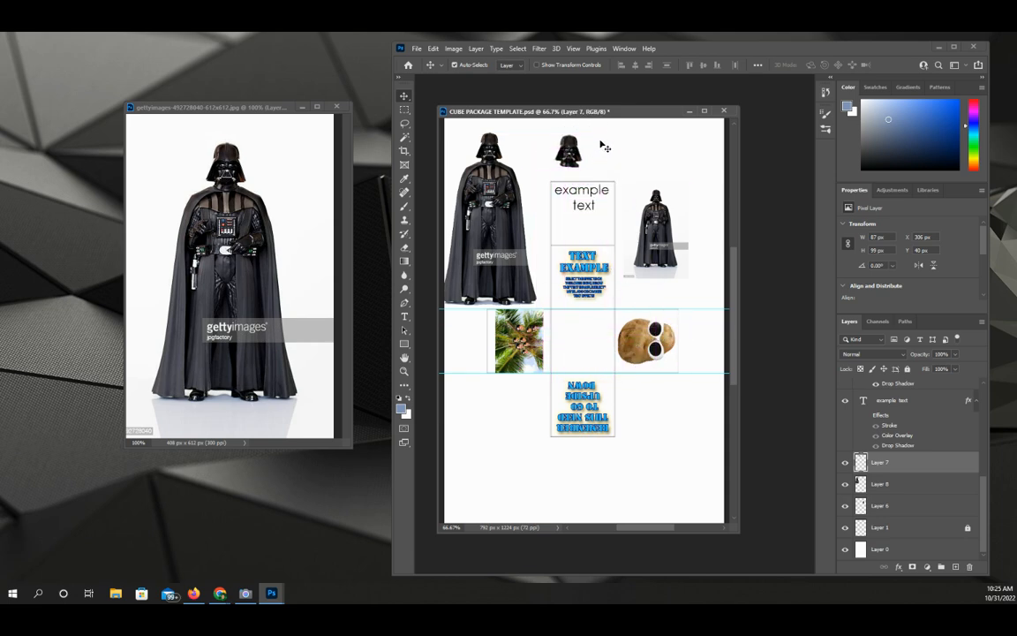
Select the example text layer and turn on all of its layer effects
left_click(585, 211)
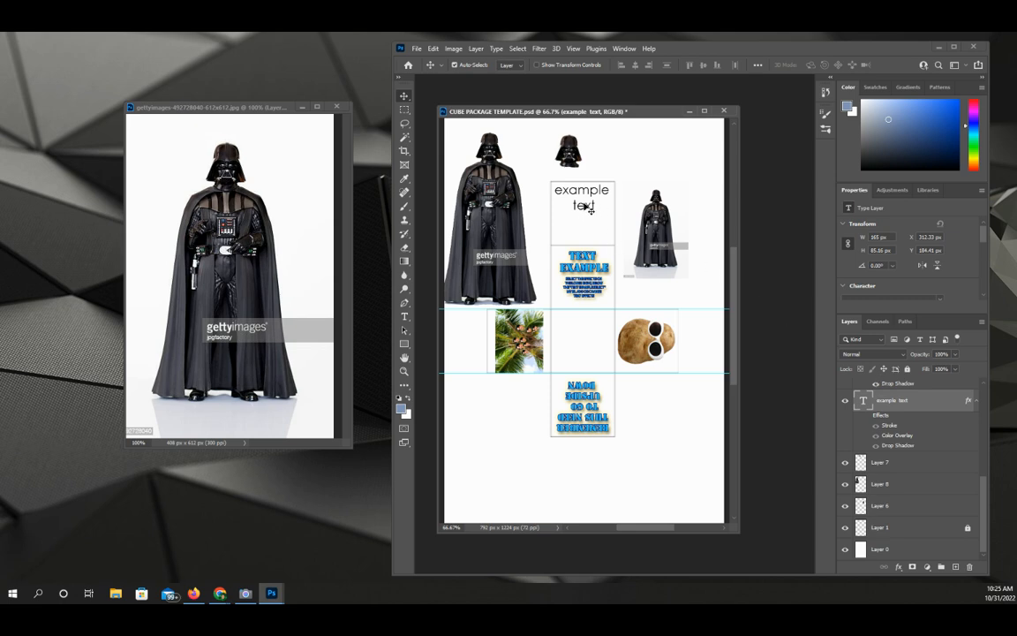
left_click(867, 416)
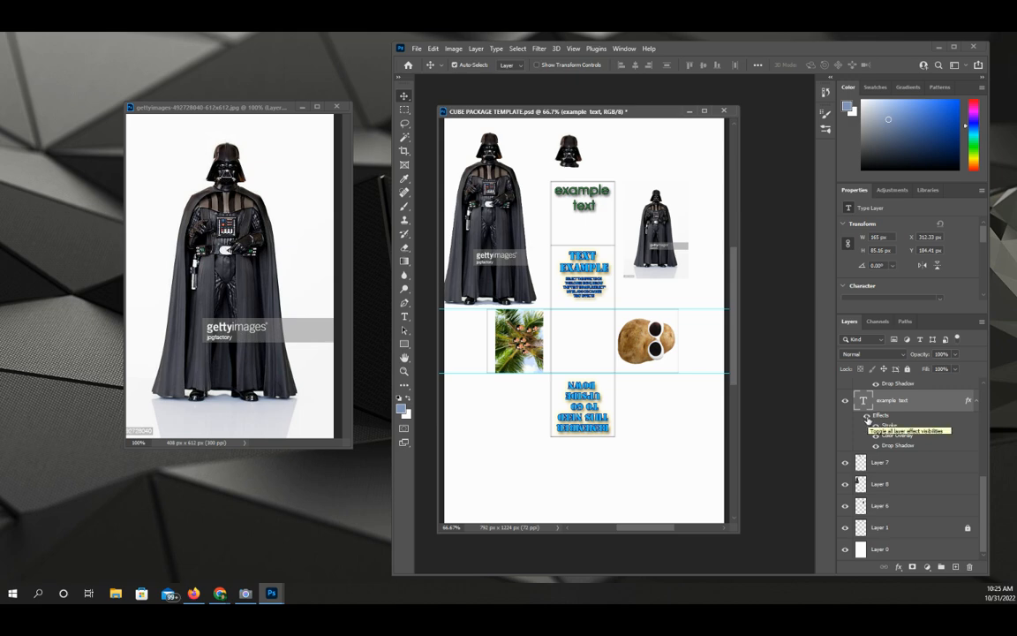
Turn all effects of the example text layer off and back on to compare the plain and styled text
left_click(868, 415)
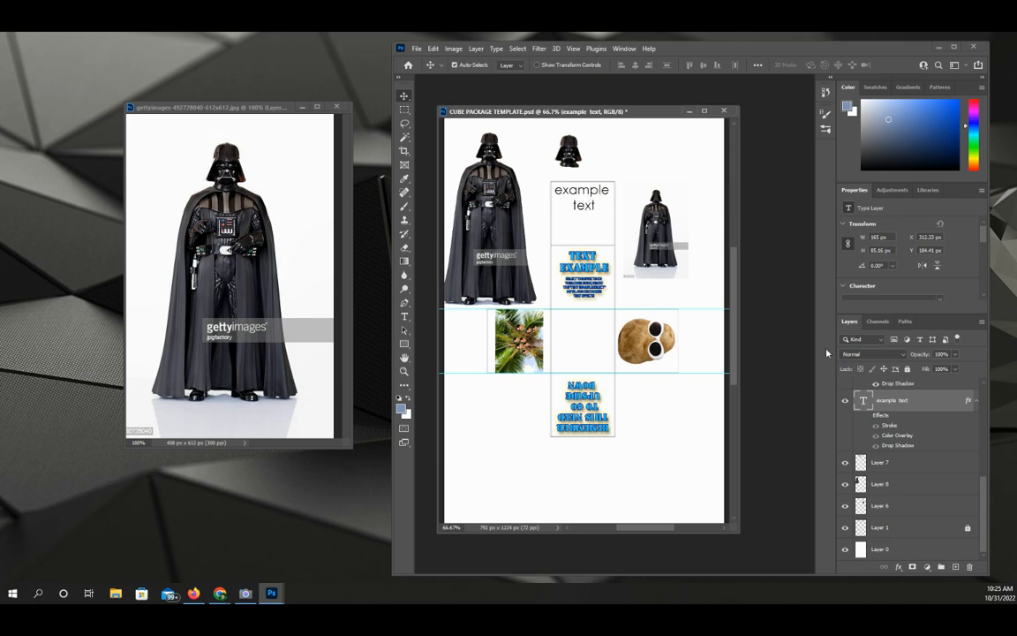
left_click(868, 416)
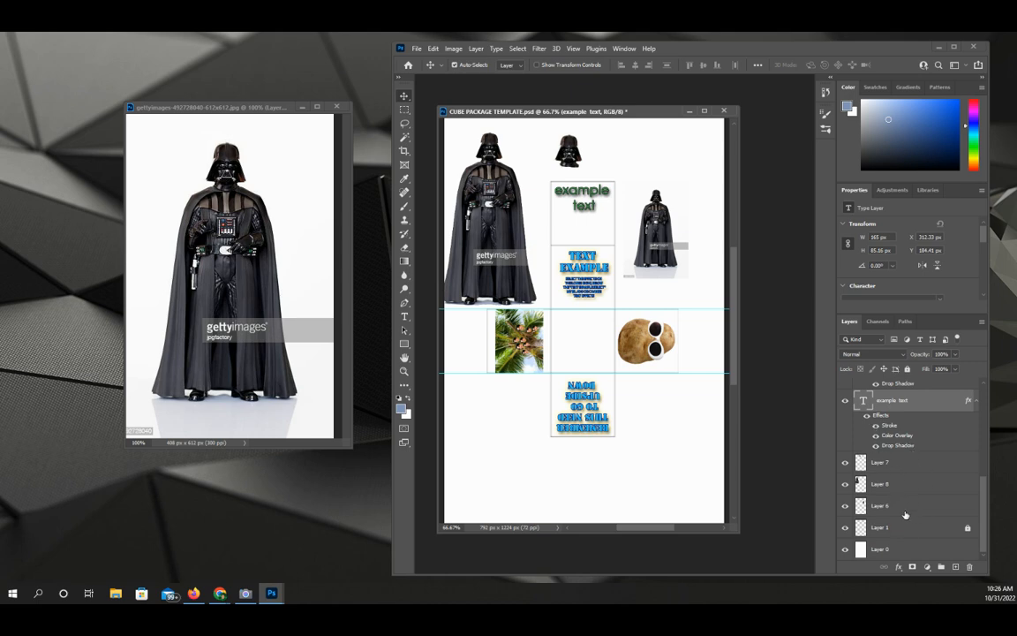
Preview the example text with its Stroke and Color Overlay effects switched off and on, and leave the layer style settings without applying changes
left_click(898, 569)
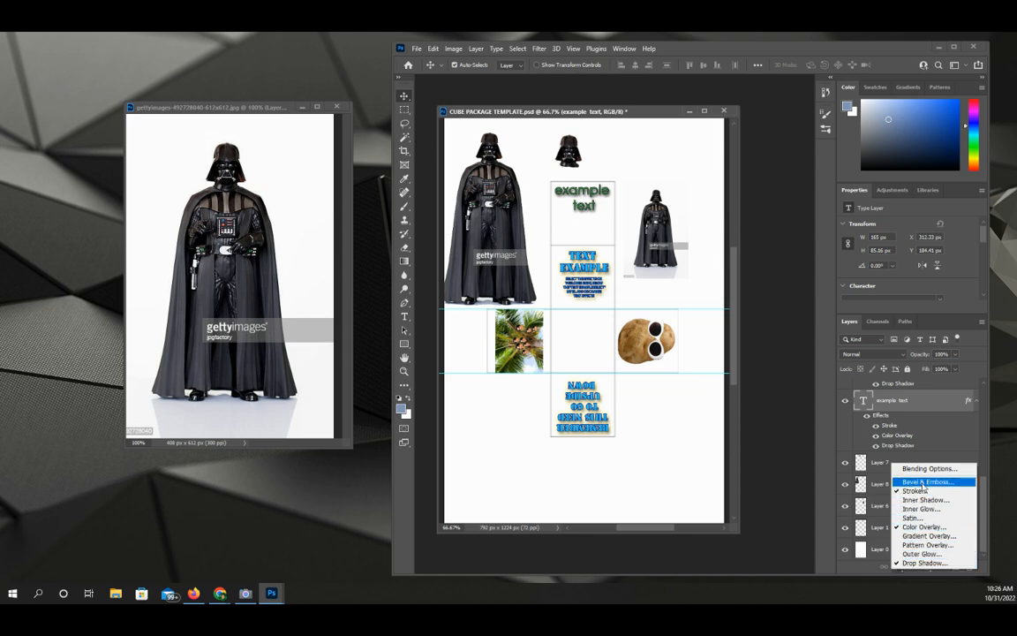
left_click(920, 491)
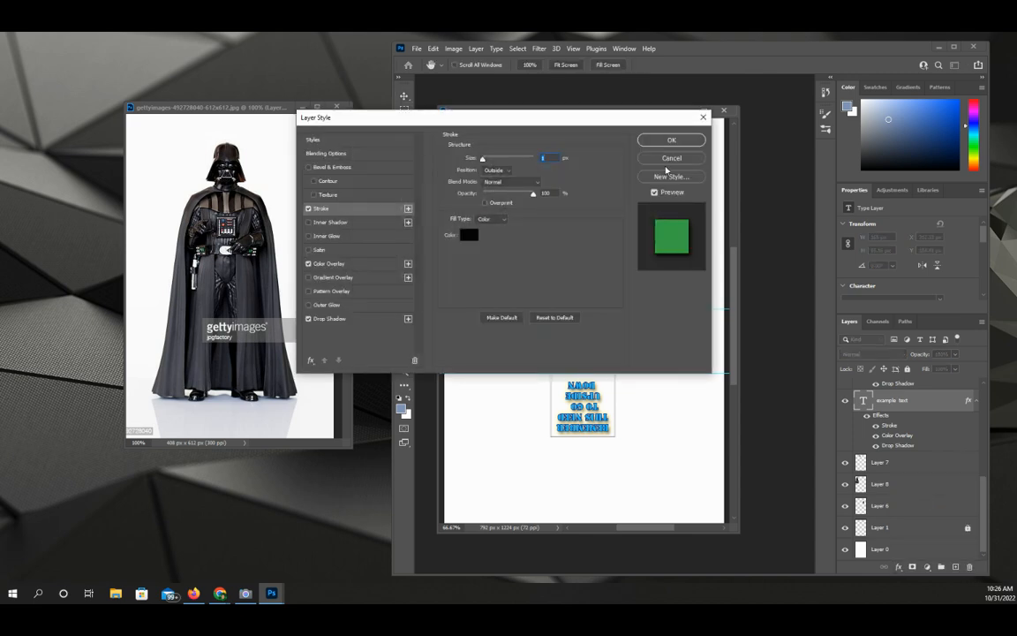
mouse_move(526, 113)
left_mouse_down()
mouse_move(766, 110)
mouse_move(826, 155)
mouse_move(846, 139)
mouse_move(790, 124)
mouse_move(719, 289)
mouse_move(681, 259)
left_mouse_up()
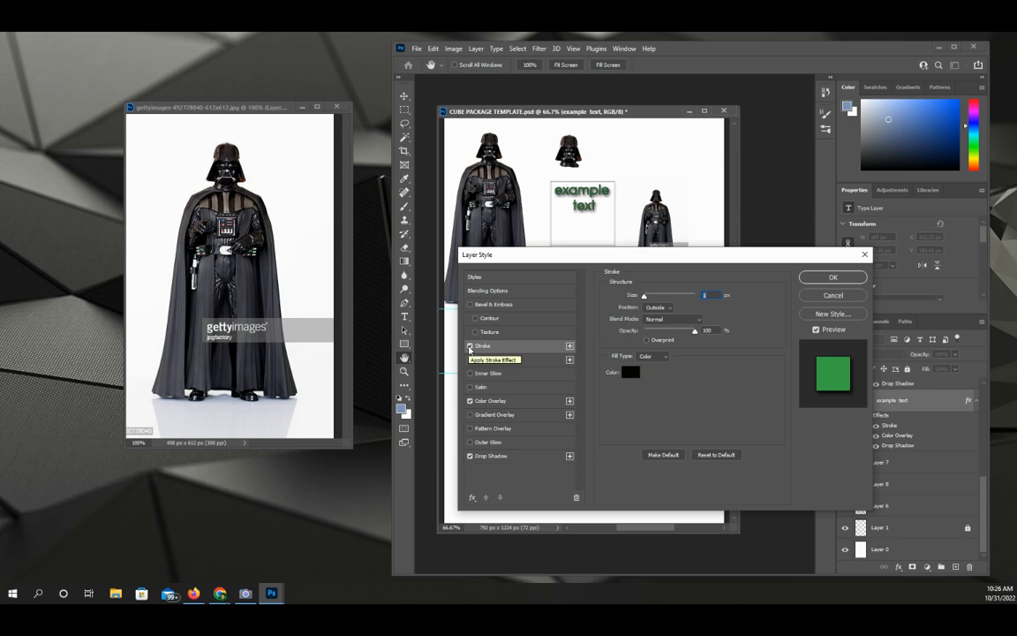
left_click(469, 346)
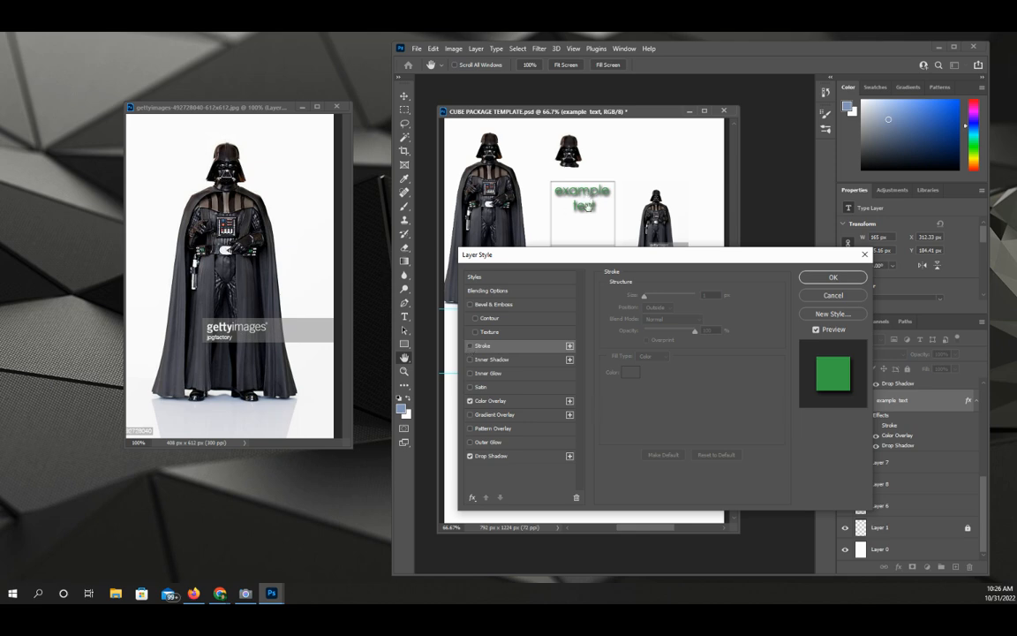
left_click(471, 346)
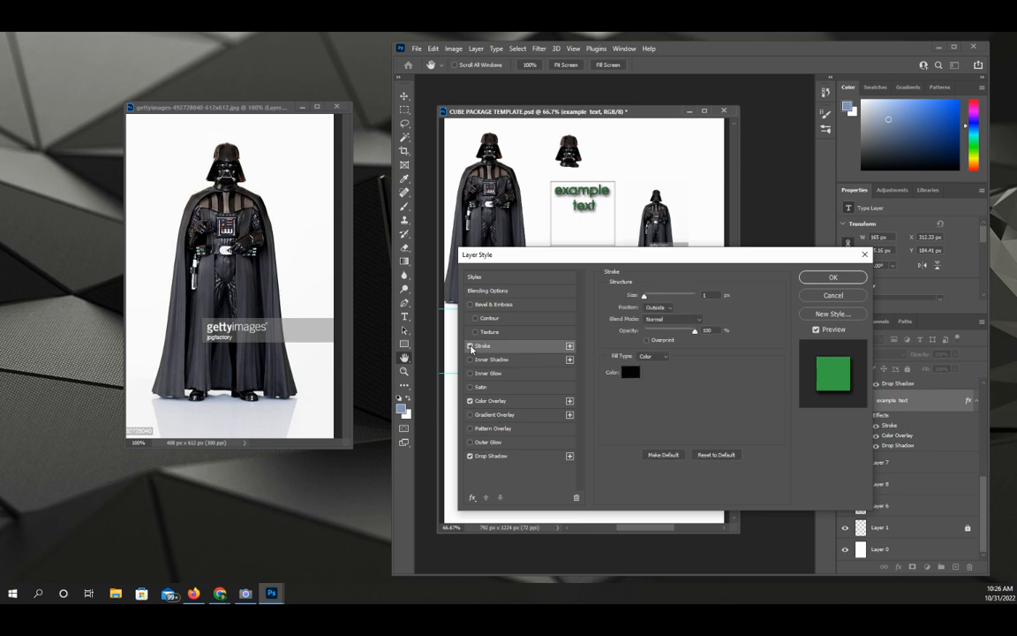
left_click(470, 346)
left_click(471, 346)
left_click(470, 402)
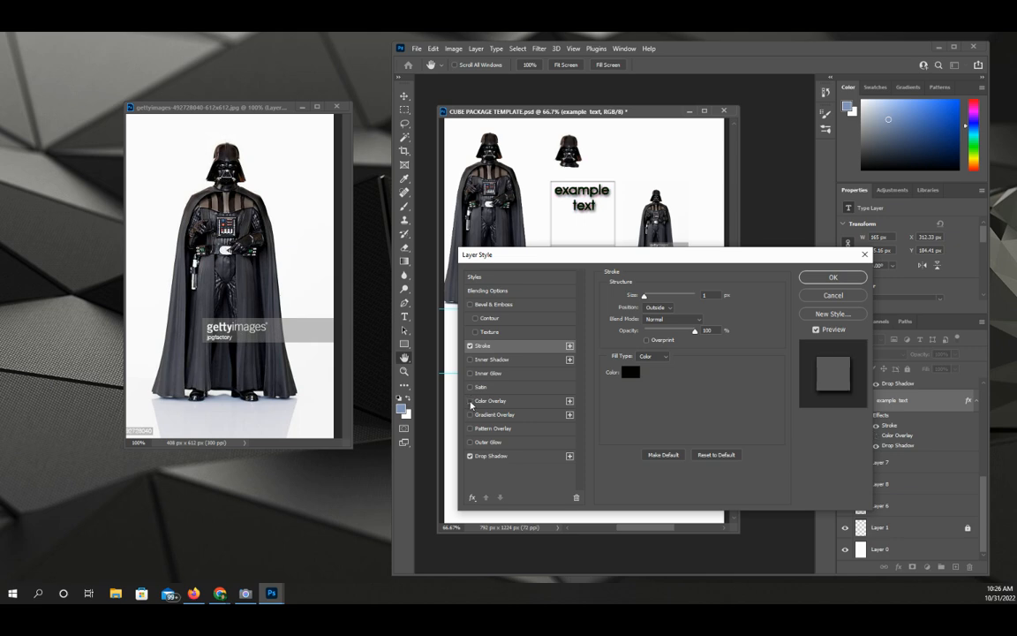
left_click(471, 402)
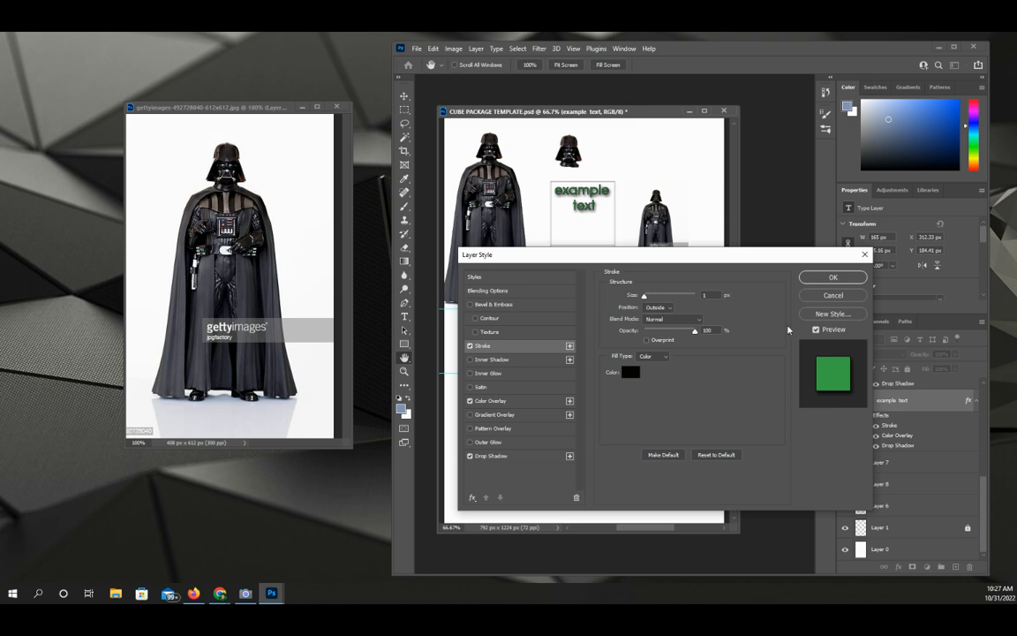
left_click(825, 297)
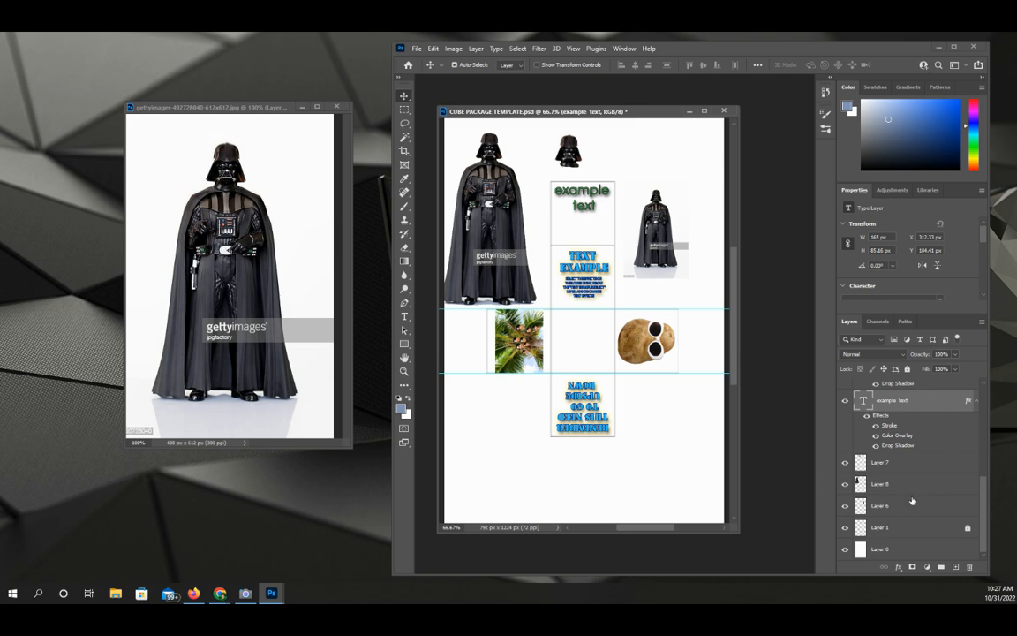
Hide and delete the three Darth Vader image layers, Layer 7, Layer 8 and Layer 6, from the cube template
left_click(845, 505)
left_click(845, 484)
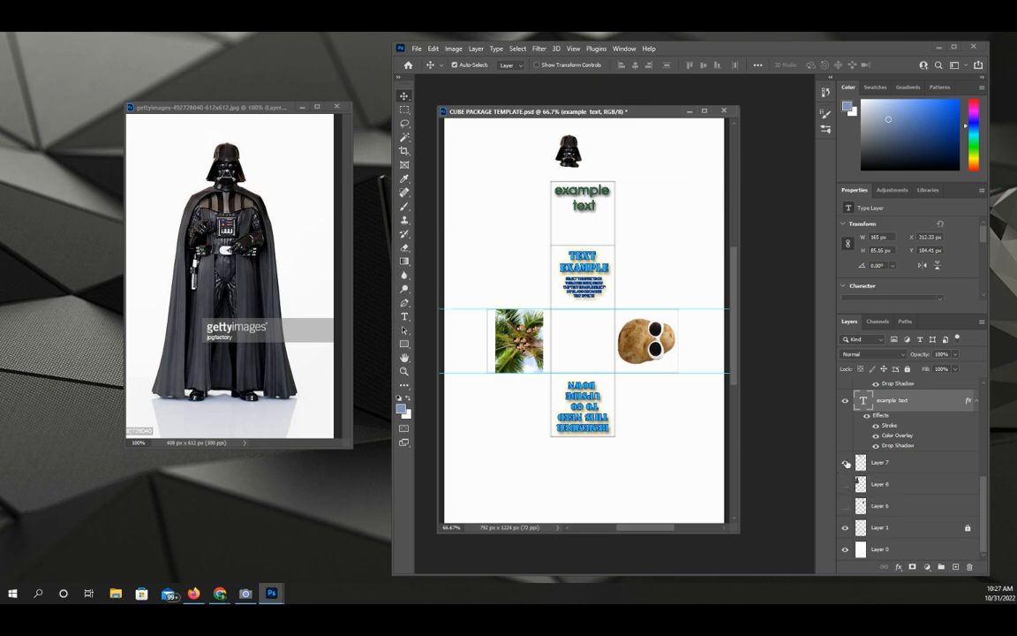
left_click(847, 461)
left_click_drag(926, 461, 969, 566)
left_click(956, 485)
key("Delete")
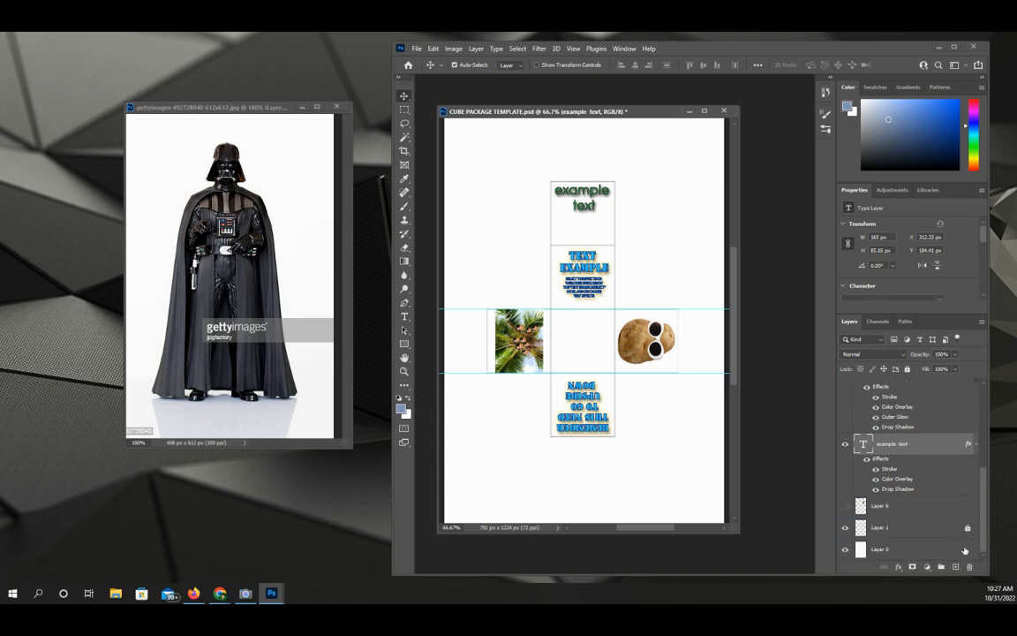
left_click(953, 506)
key("Delete")
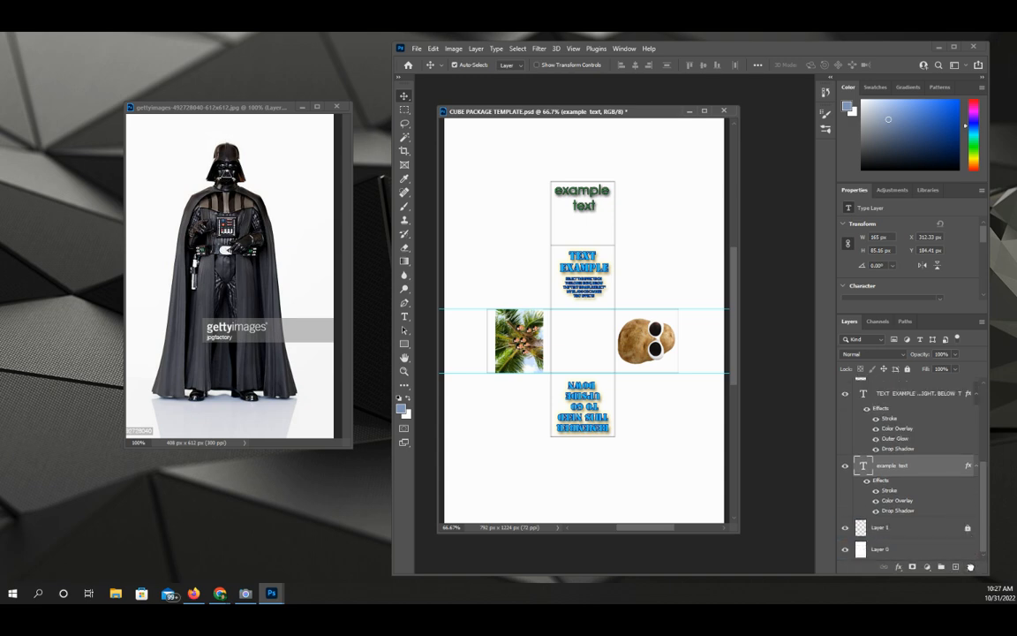
left_click(337, 106)
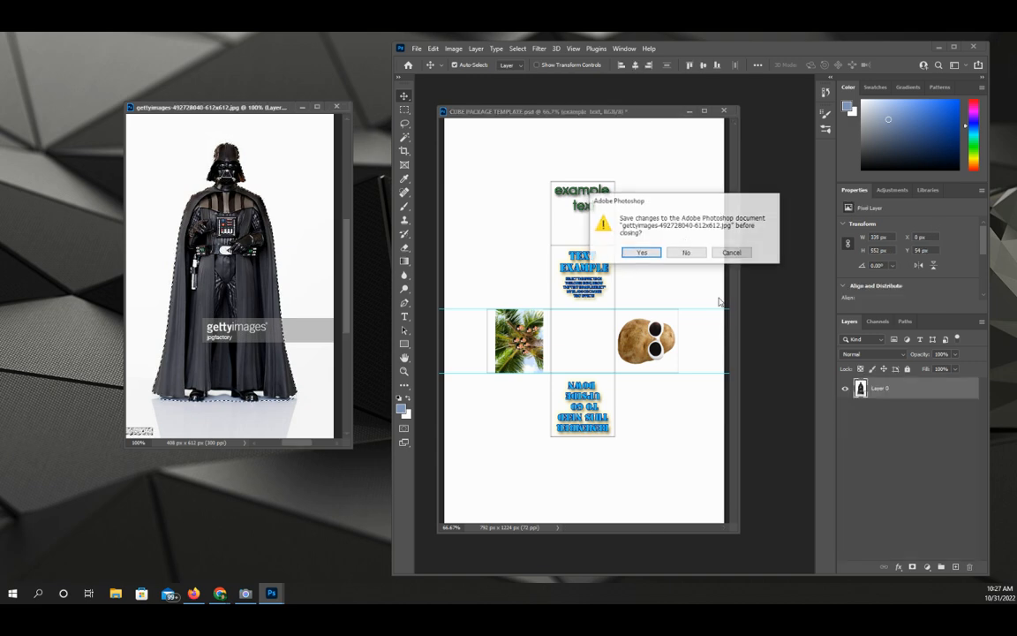
left_click(686, 252)
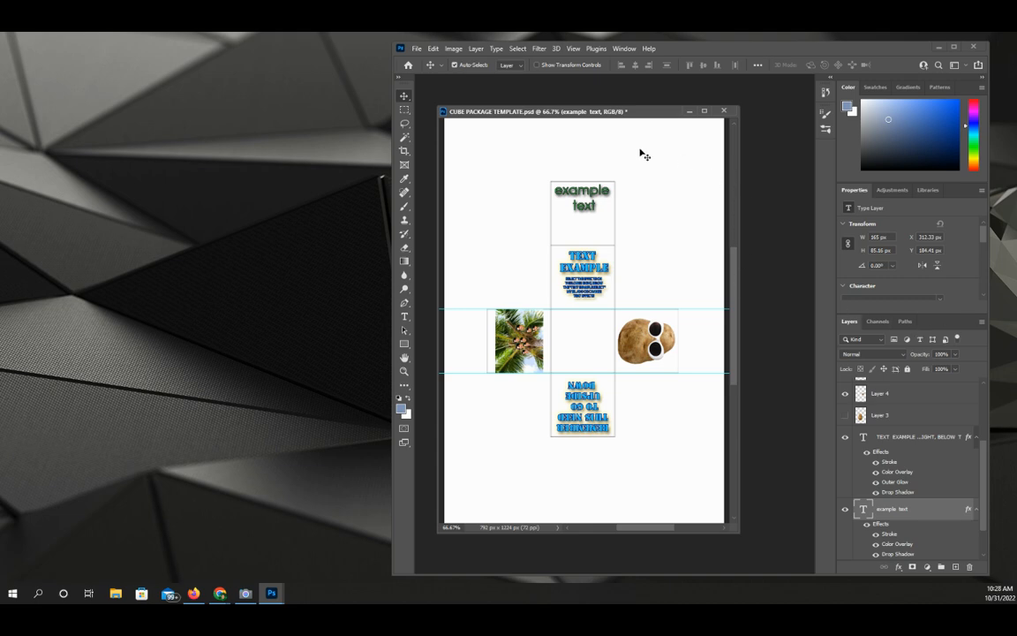
left_click_drag(564, 113, 612, 106)
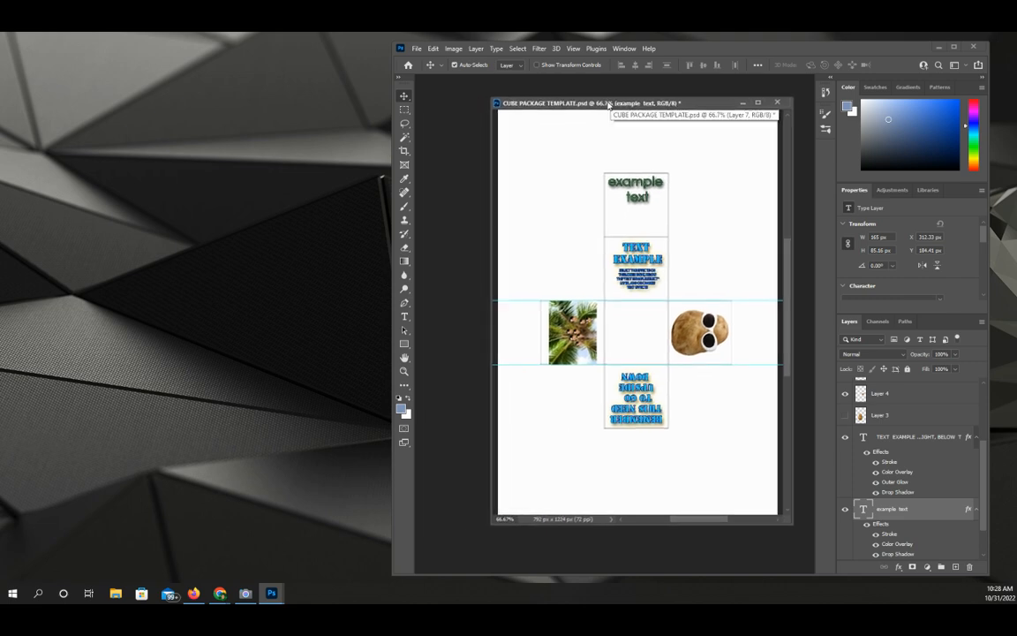